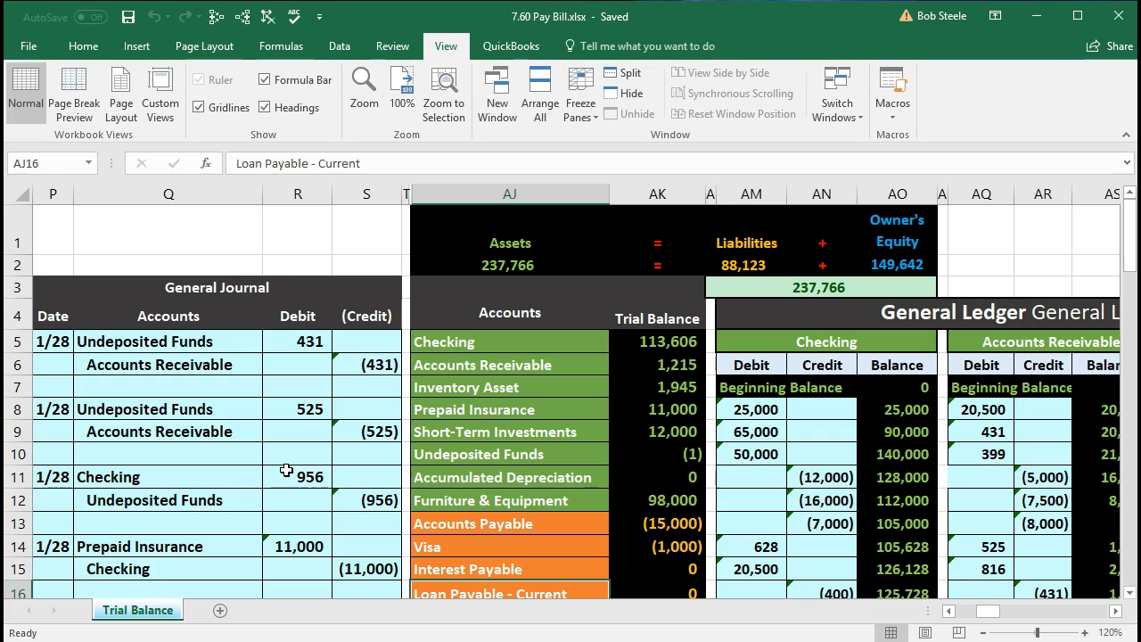
- Copy the Checking account name from the trial balance and date a new general journal entry 1/28 in P26
left_click_drag(492, 342, 611, 341)
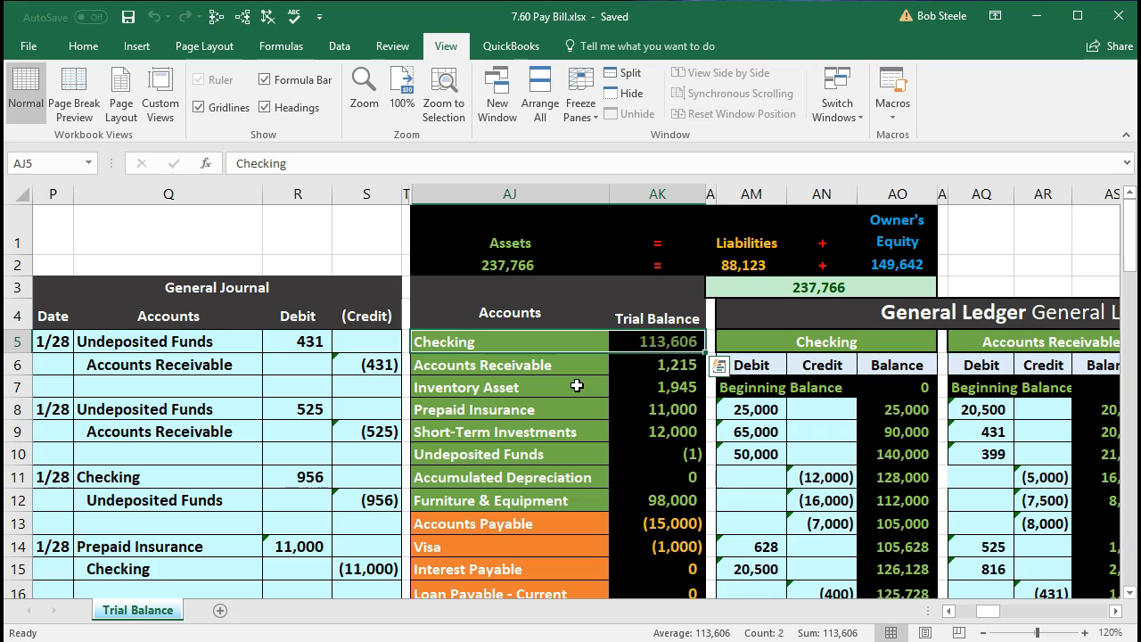
right_click(533, 340)
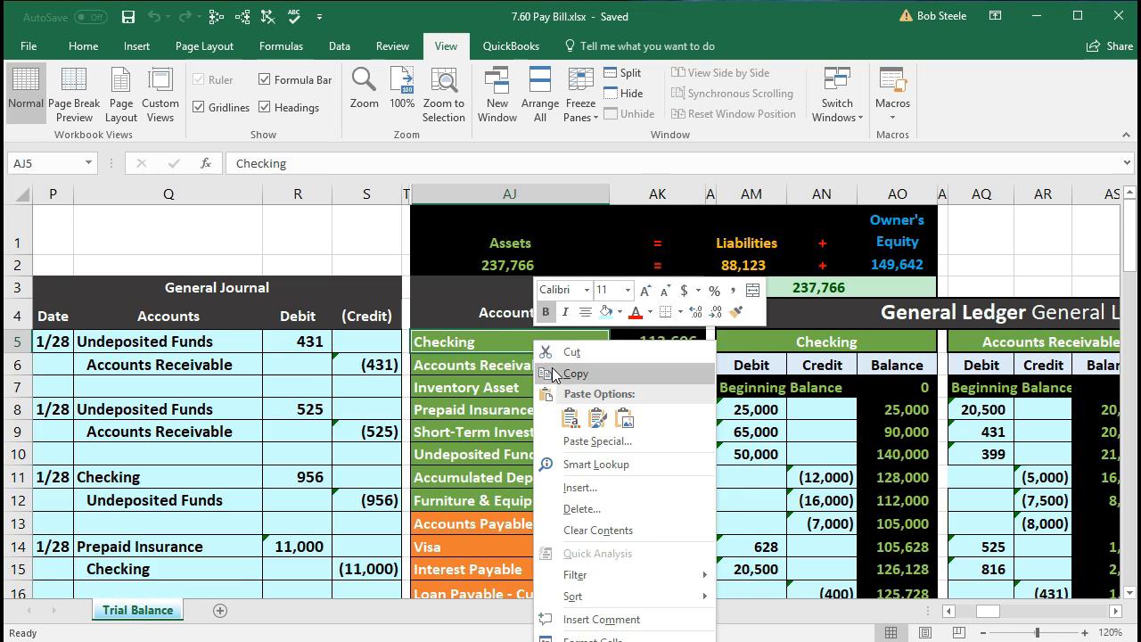
left_click(553, 373)
scroll(392, 444, "down", 5)
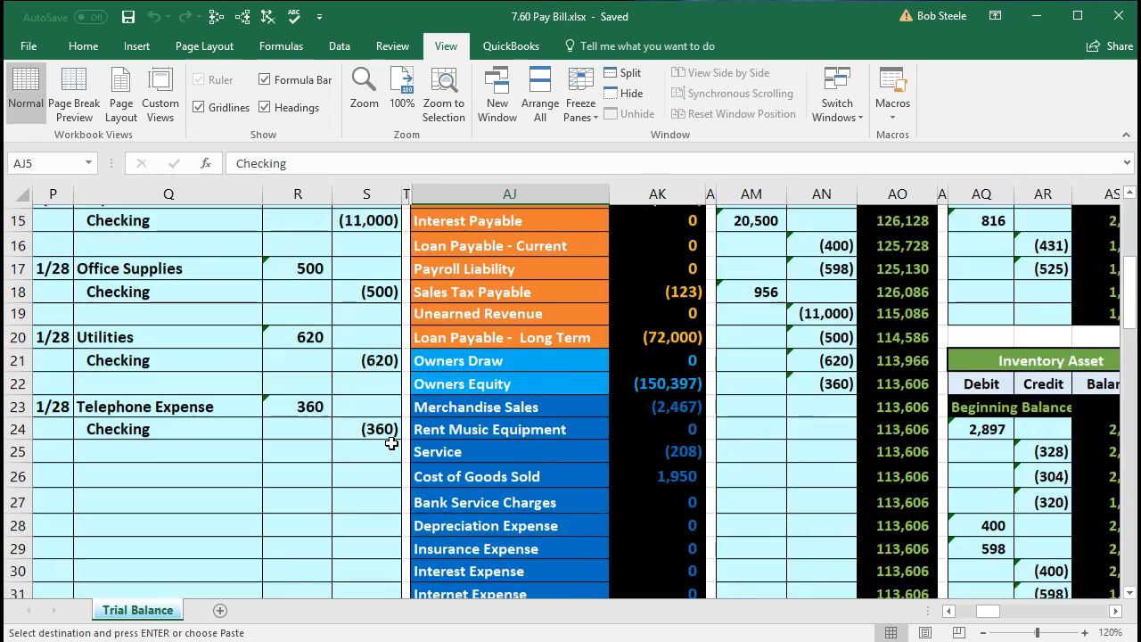
scroll(392, 444, "down", 1)
left_click(64, 447)
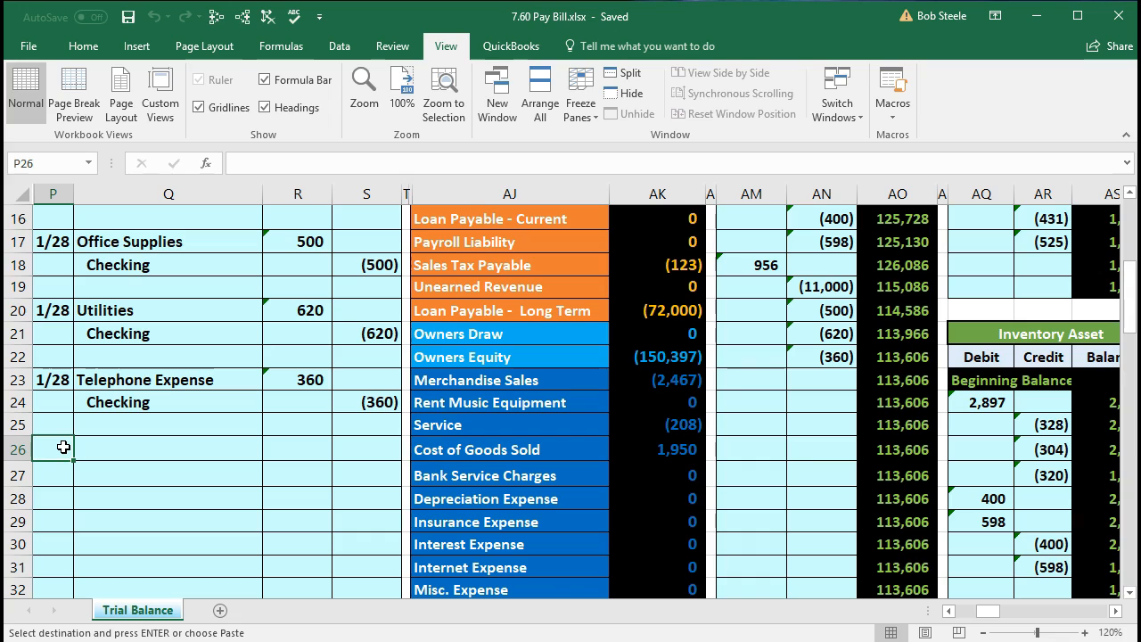
type("1/28")
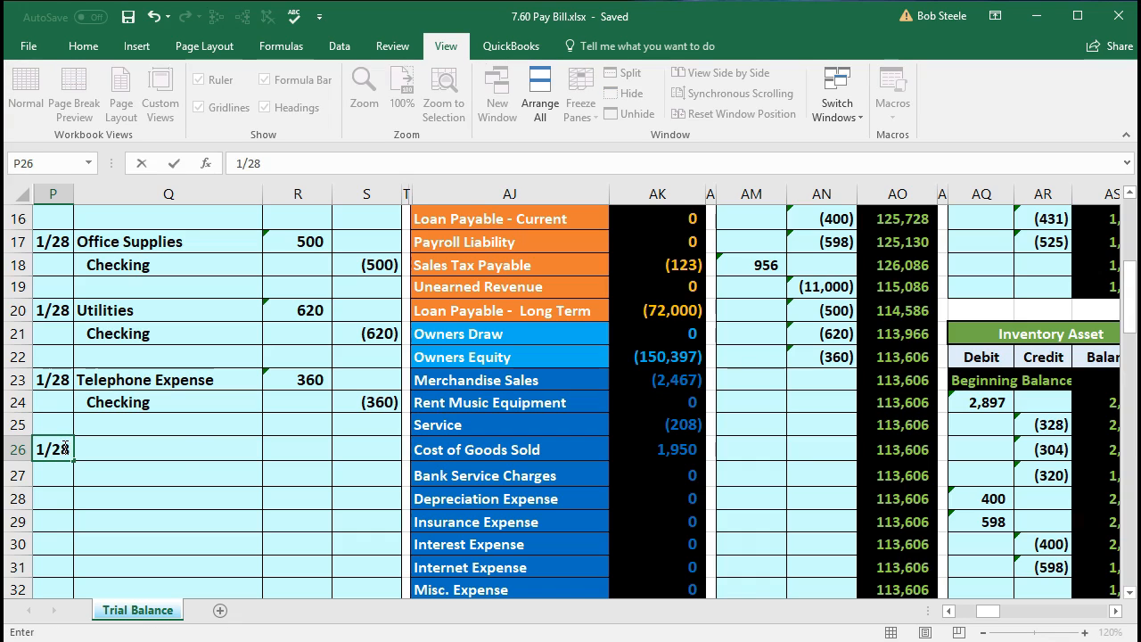
key("Tab")
- Paste the Checking account name as values only into Q27 and enter a credit of -15000 in S27
left_click(95, 476)
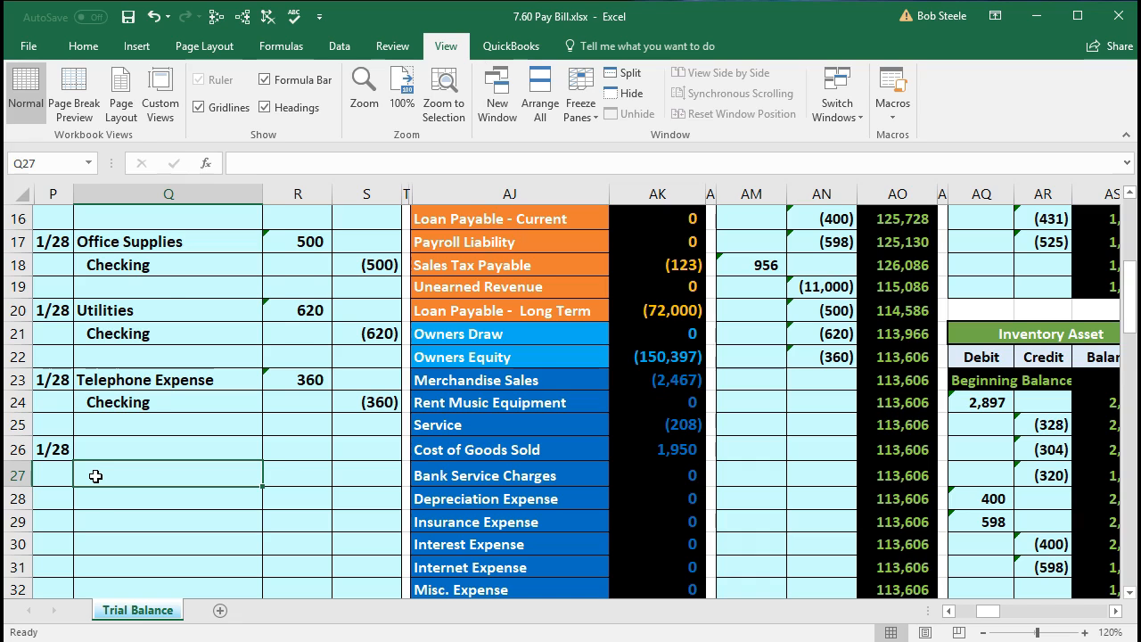
right_click(95, 476)
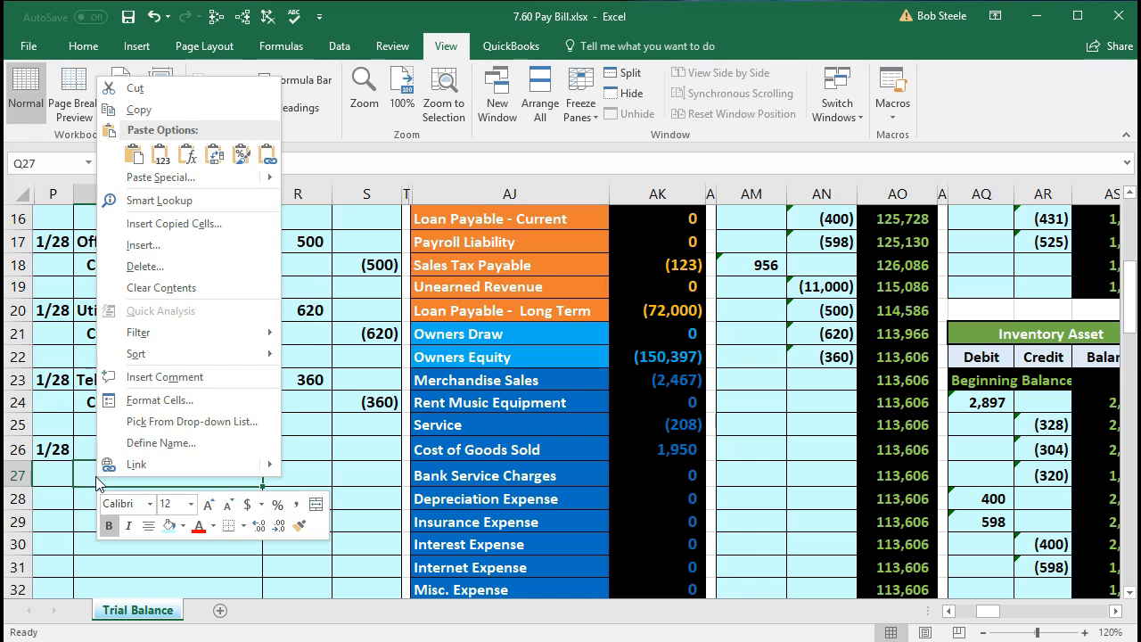
left_click(159, 158)
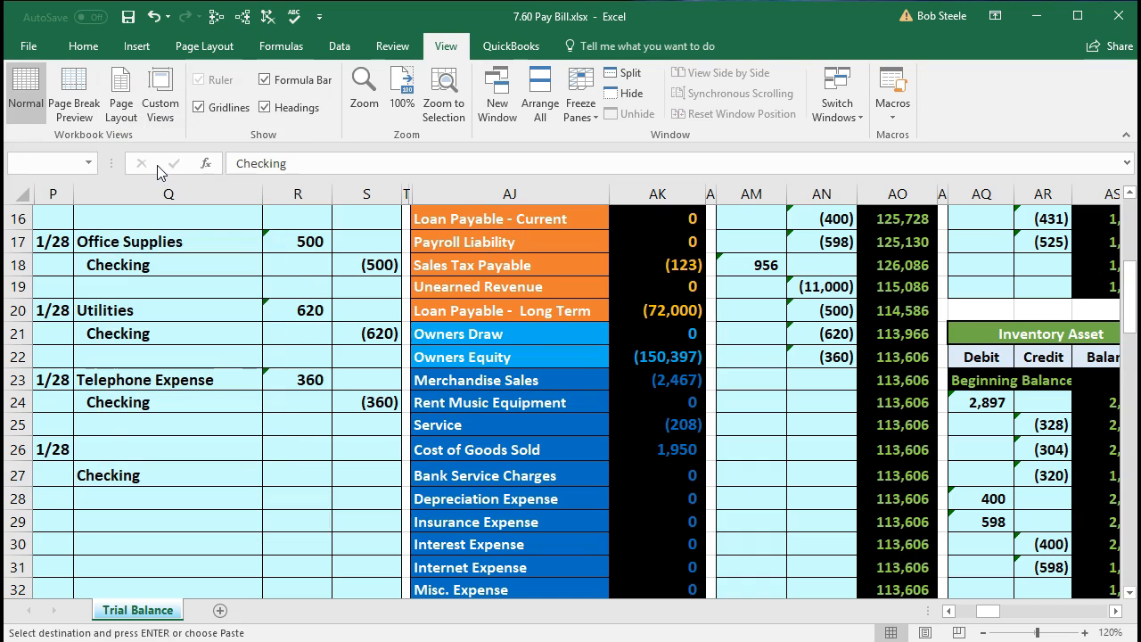
left_click(349, 465)
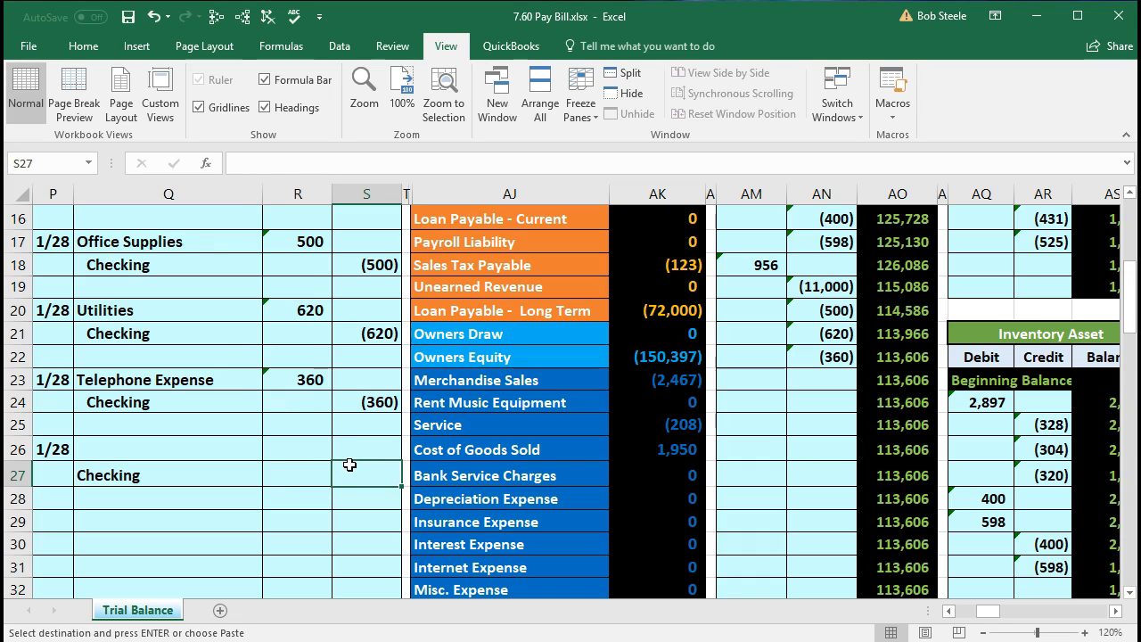
type("-1")
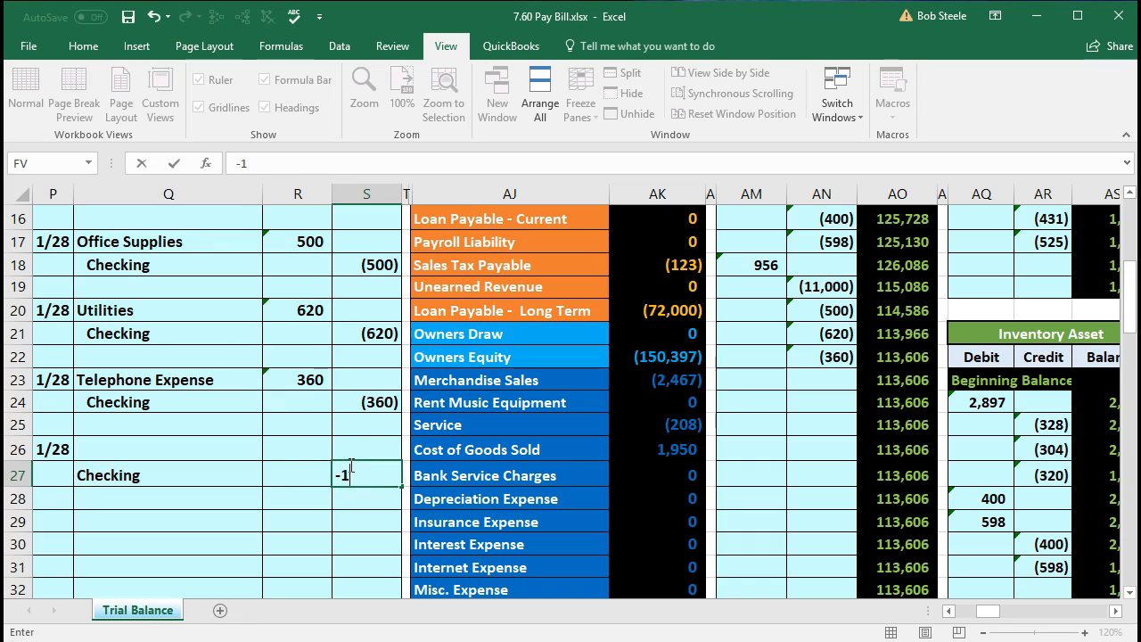
type("5000")
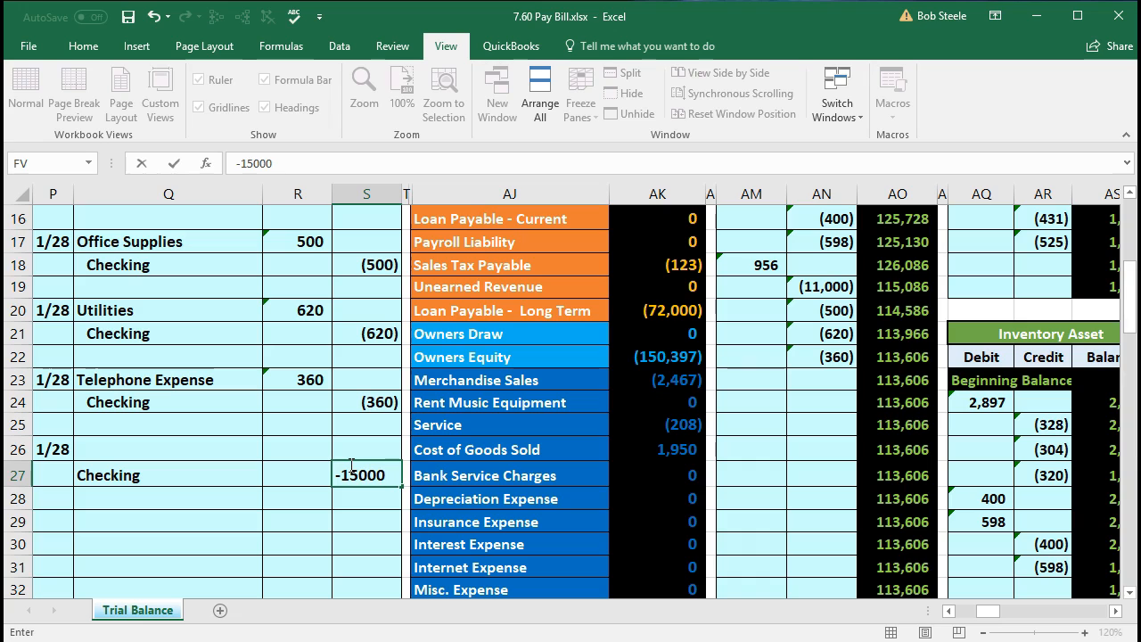
key("Return")
- Enter the balancing debit in R26 with the formula =-S27
key("Left")
key("Up")
key("Up")
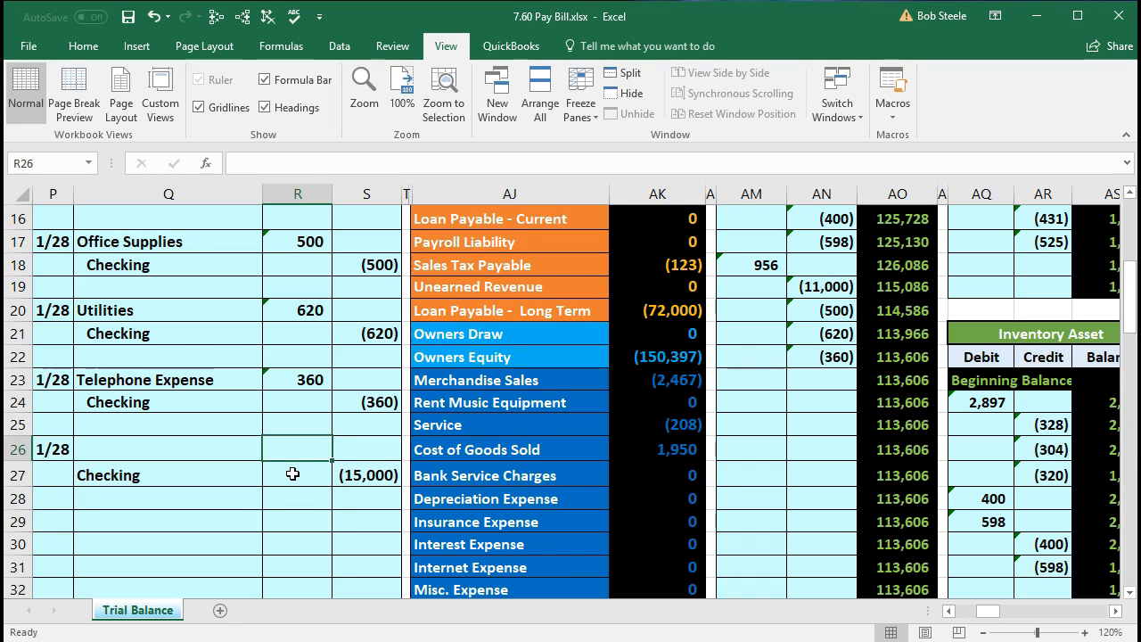
type("-")
key("Down")
key("Right")
key("Return")
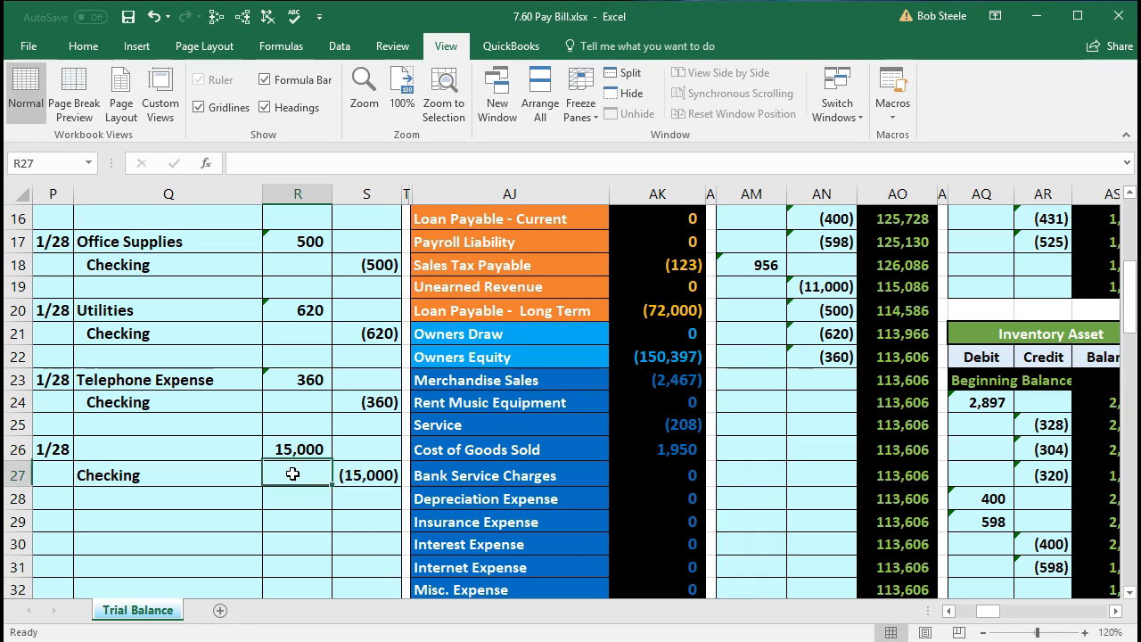
left_click(293, 448)
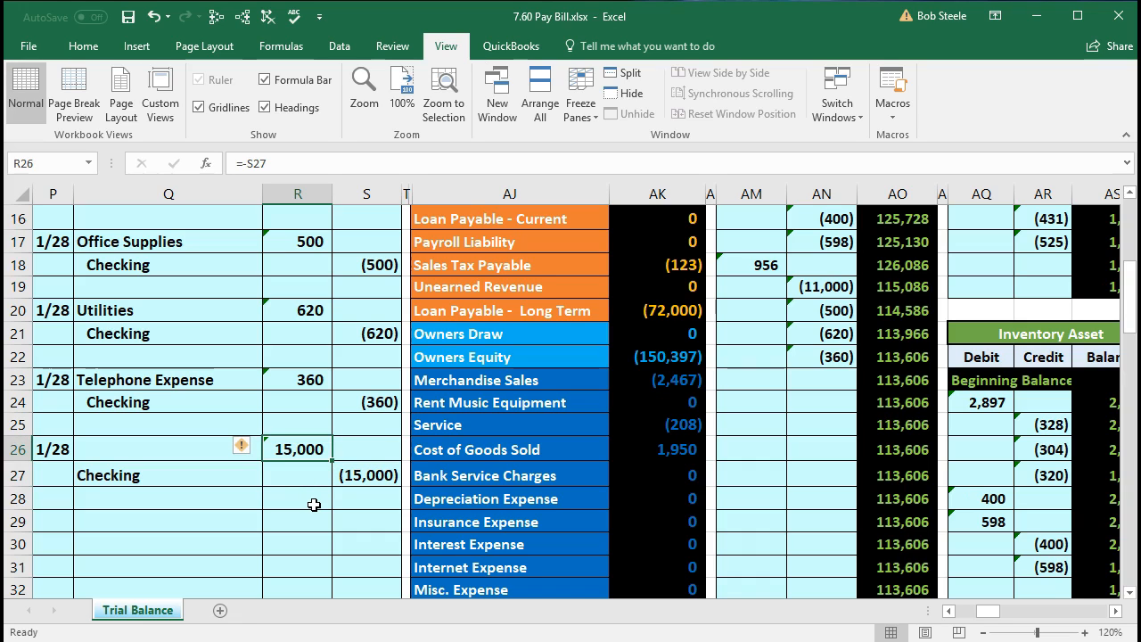
- Examine the Accounts Payable row in the trial balance against the new journal entry's missing debit account
left_click(171, 453)
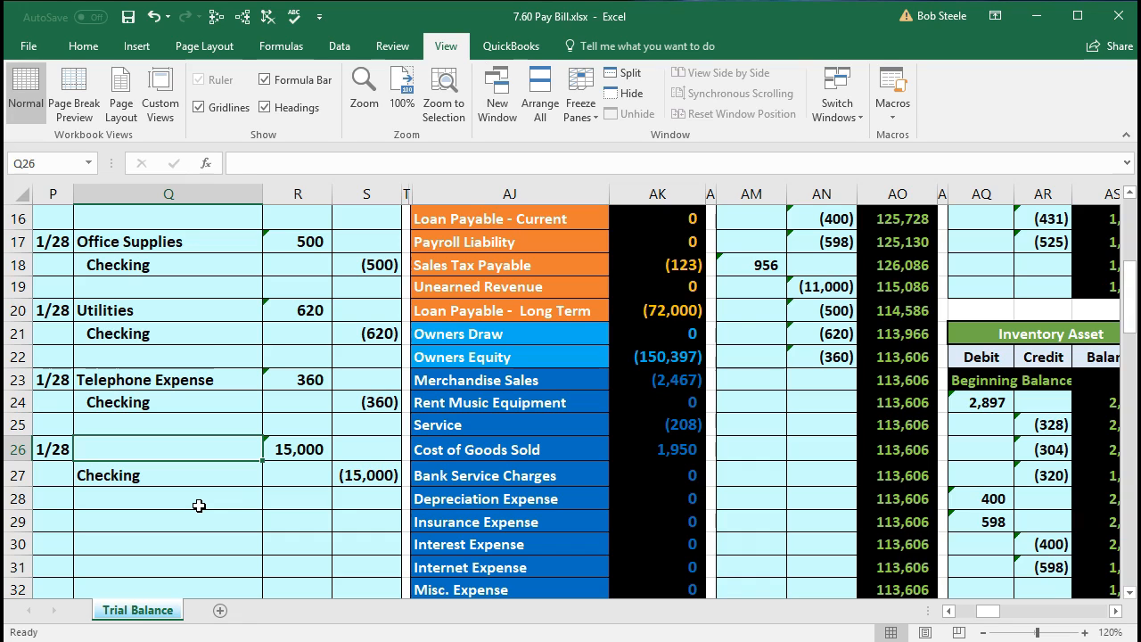
scroll(368, 466, "up", 1)
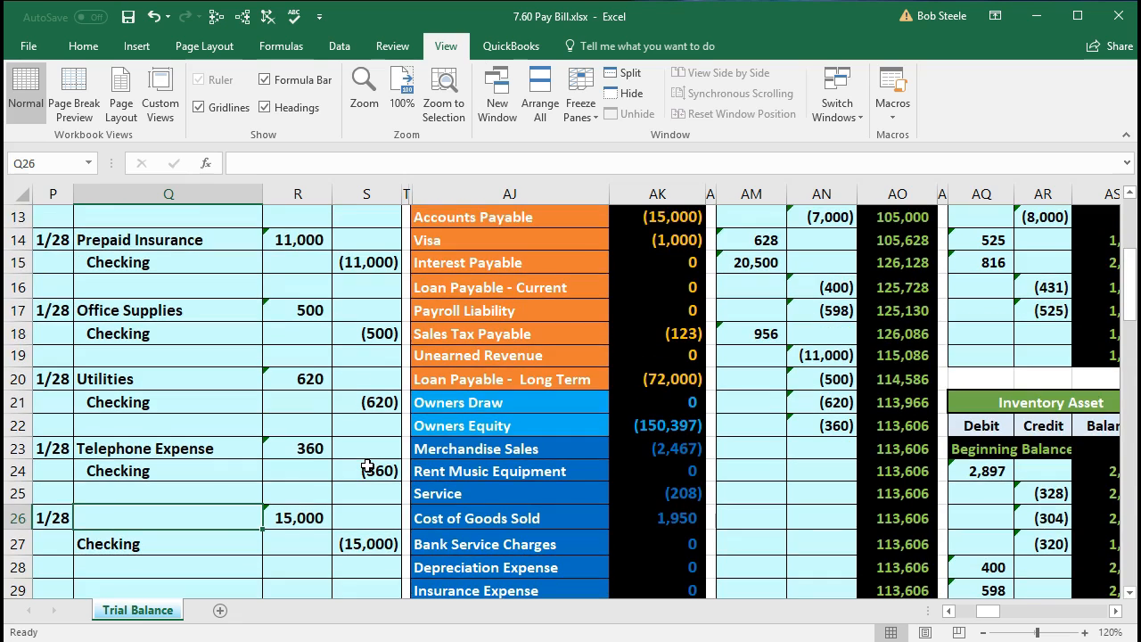
scroll(367, 466, "up", 1)
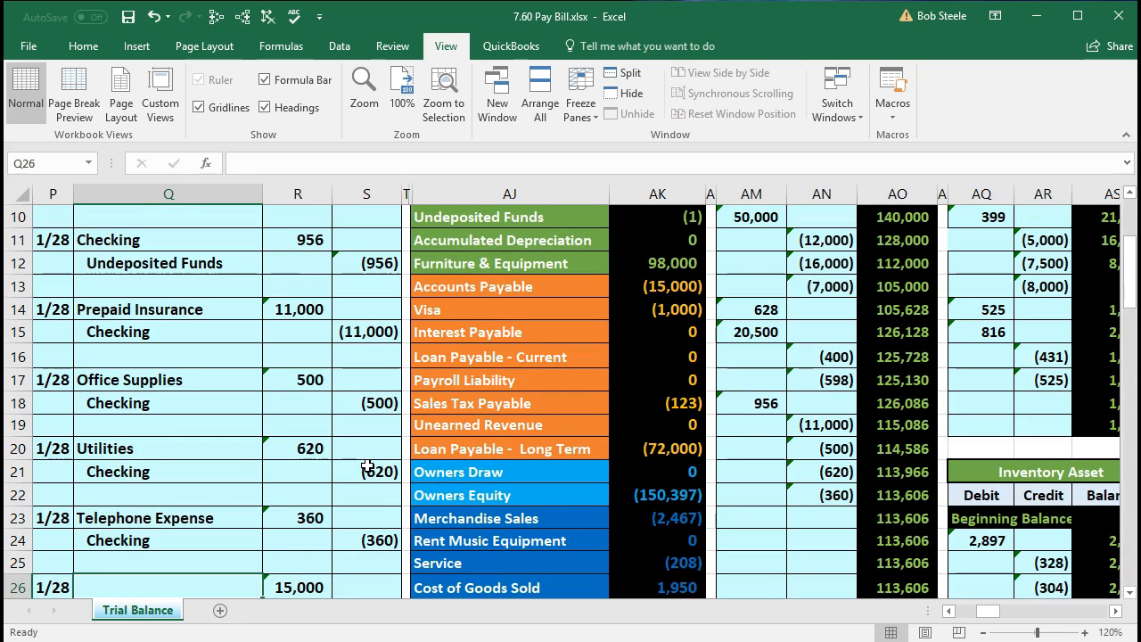
left_click(485, 286)
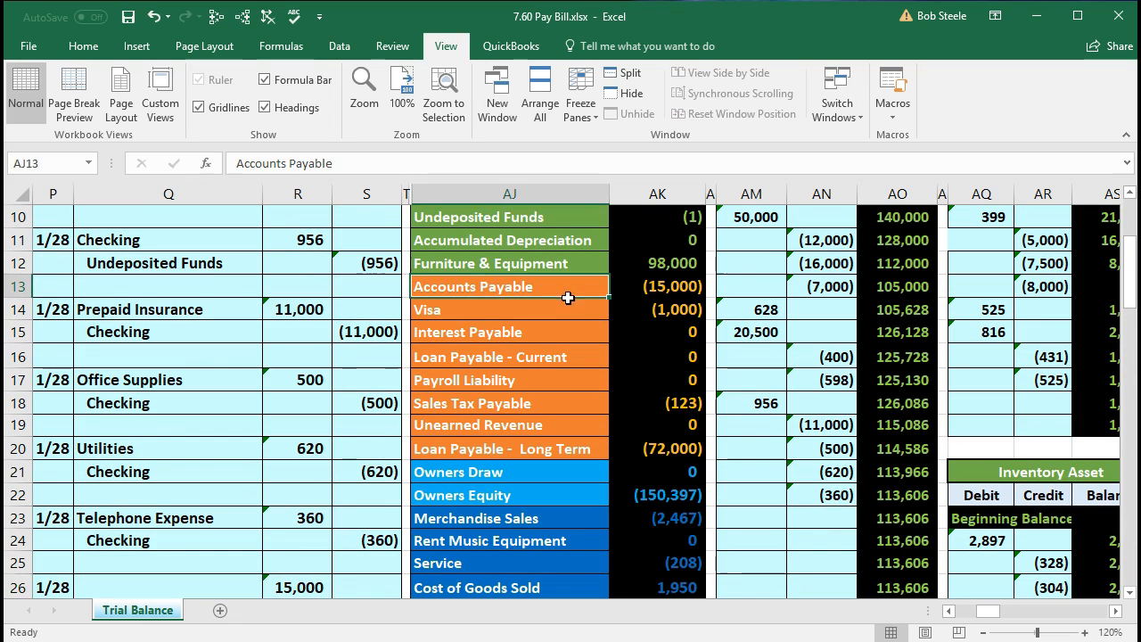
left_click_drag(568, 298, 627, 286)
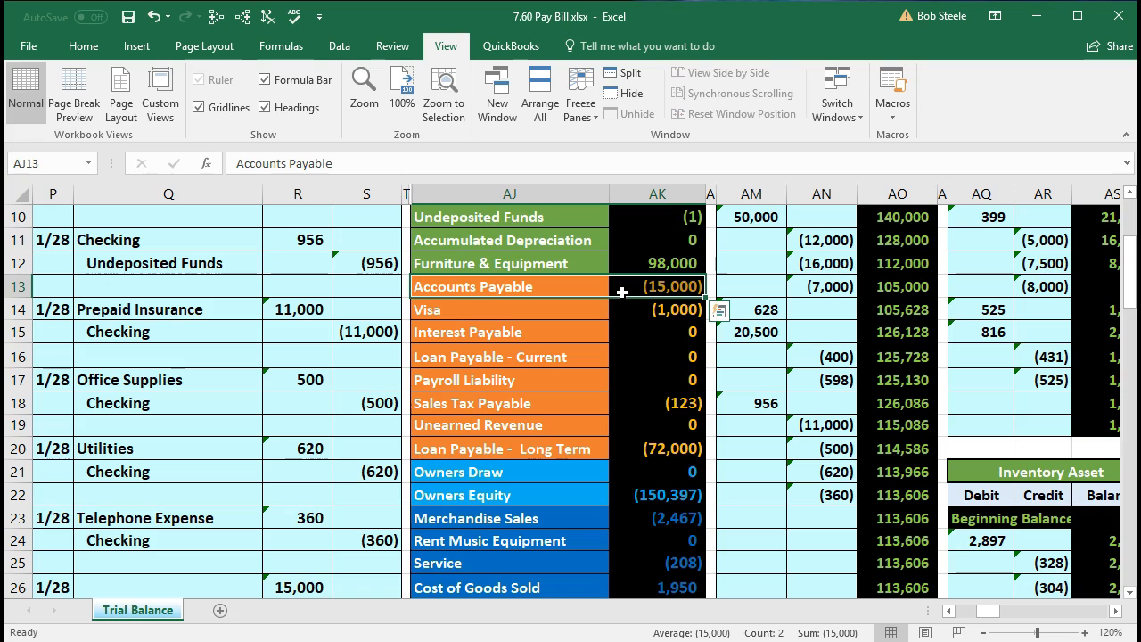
key("Right")
scroll(629, 323, "down", 2)
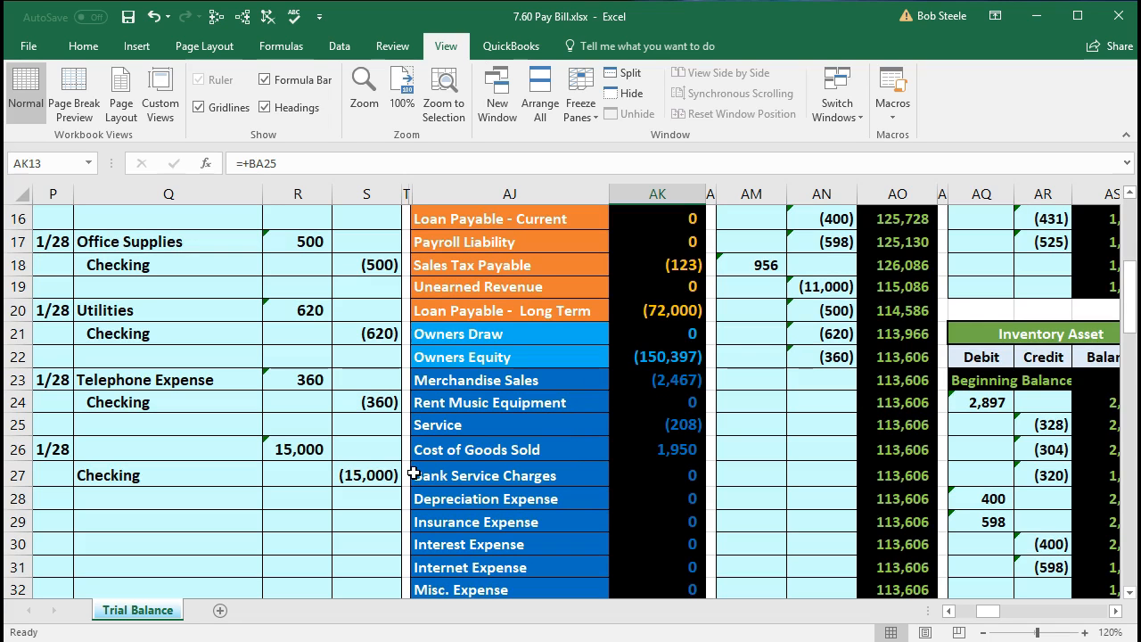
scroll(414, 472, "up", 3)
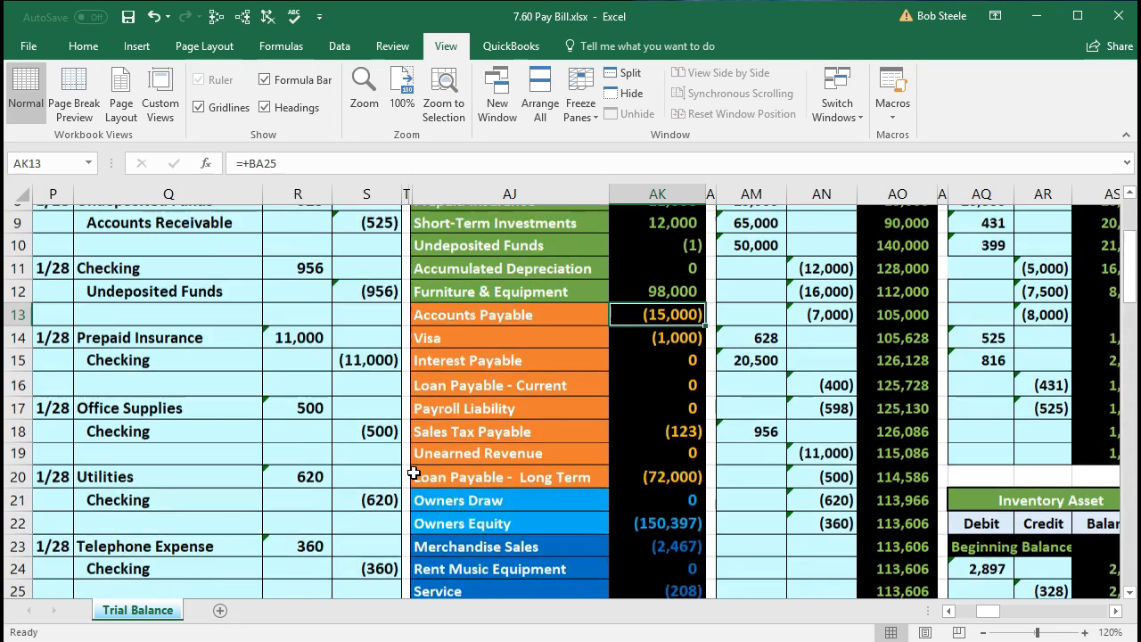
left_click(487, 357)
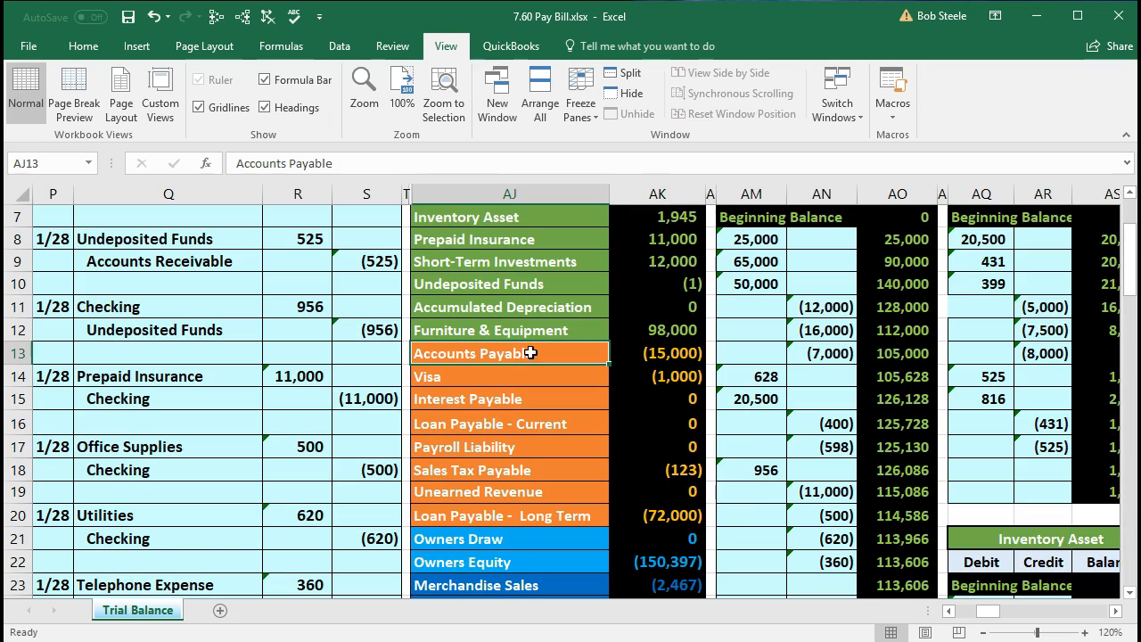
left_click_drag(606, 355, 620, 355)
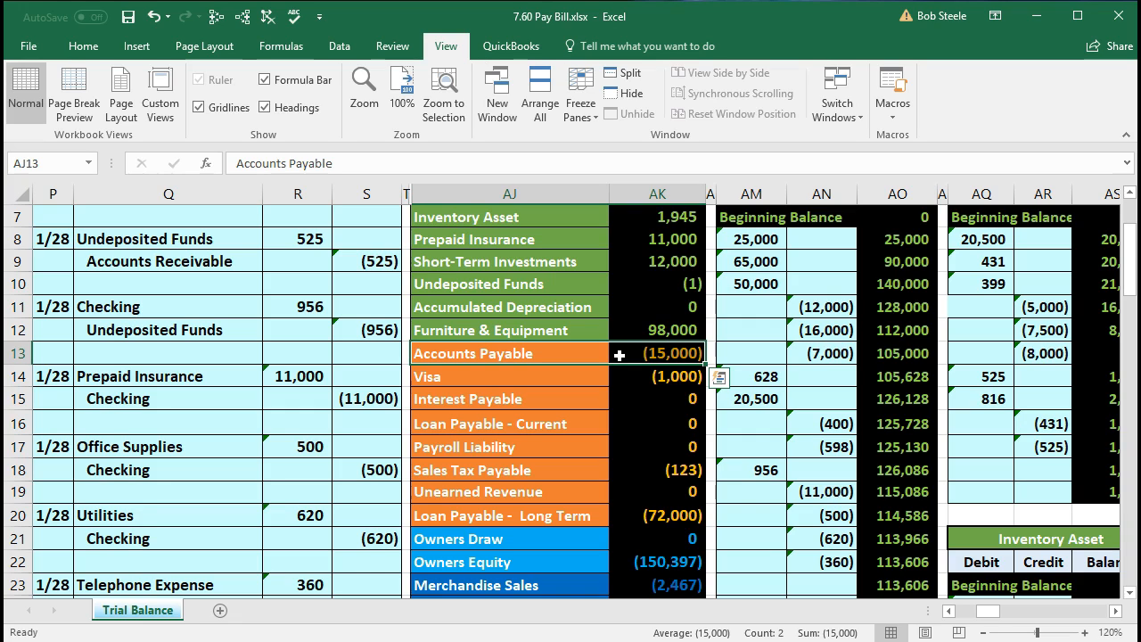
- Copy the Accounts Payable account name from the trial balance and paste it as values only into Q26
left_click(569, 356)
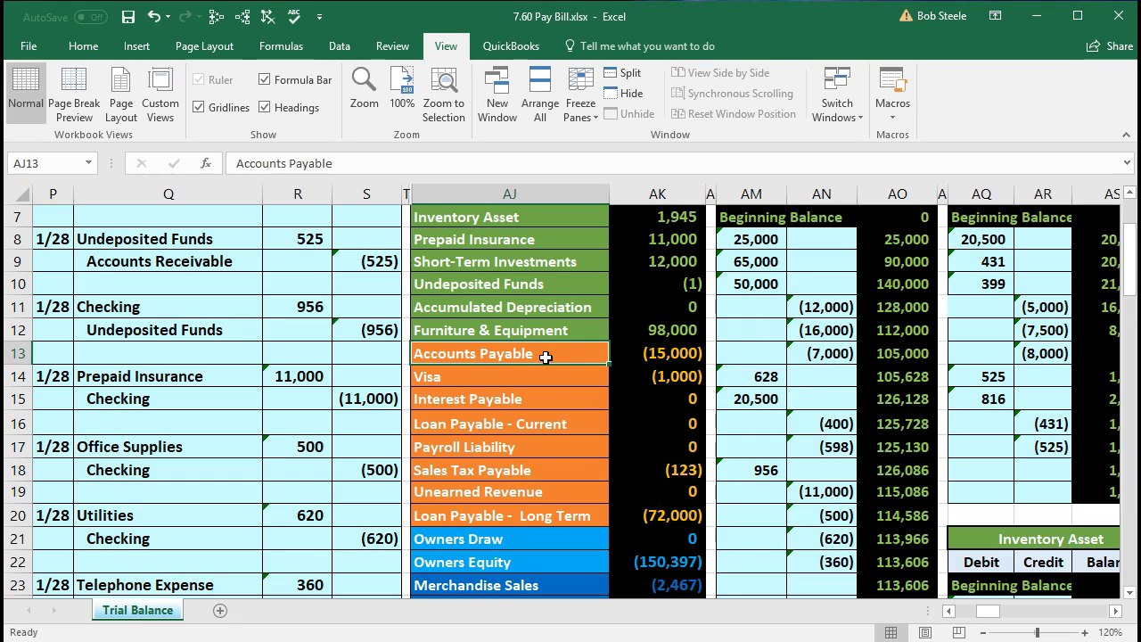
right_click(544, 357)
left_click(585, 390)
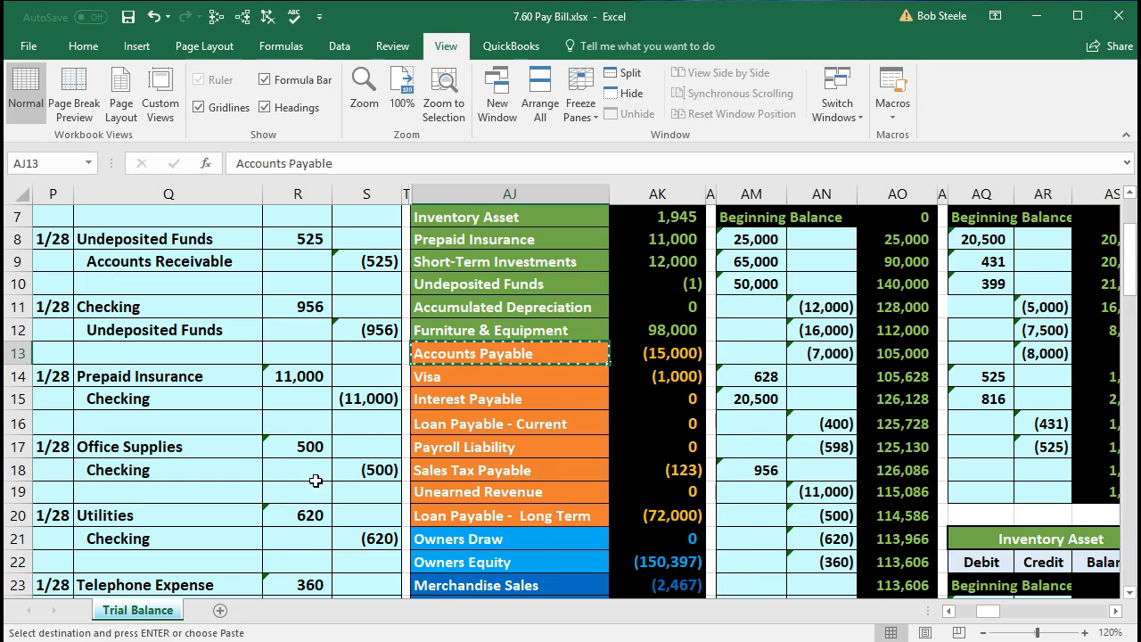
scroll(221, 472, "down", 5)
left_click(141, 307)
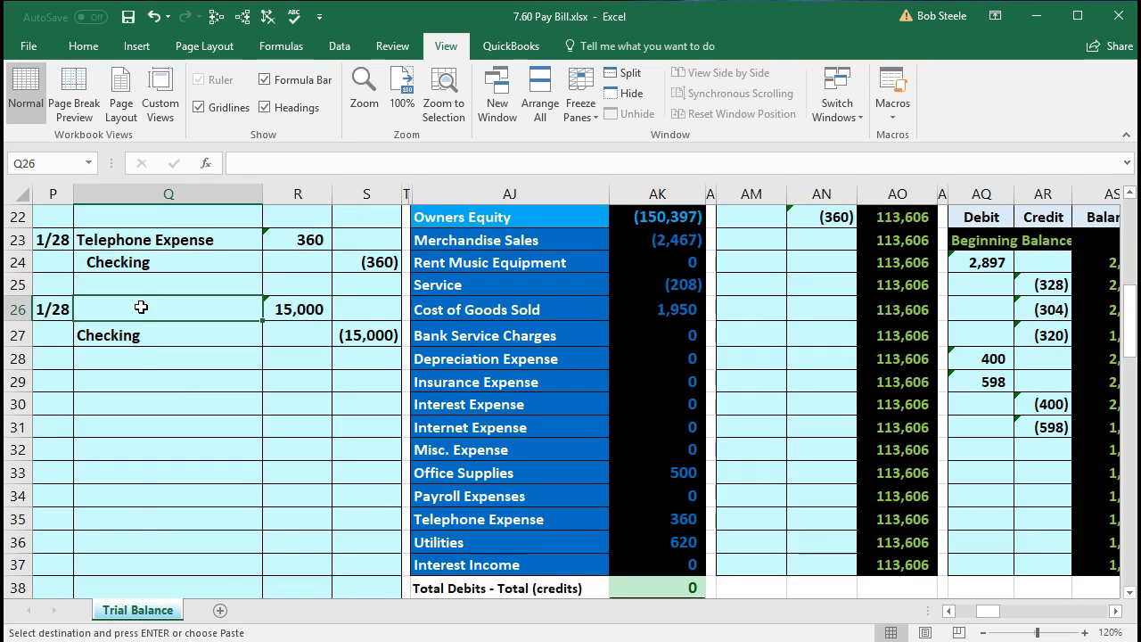
right_click(141, 307)
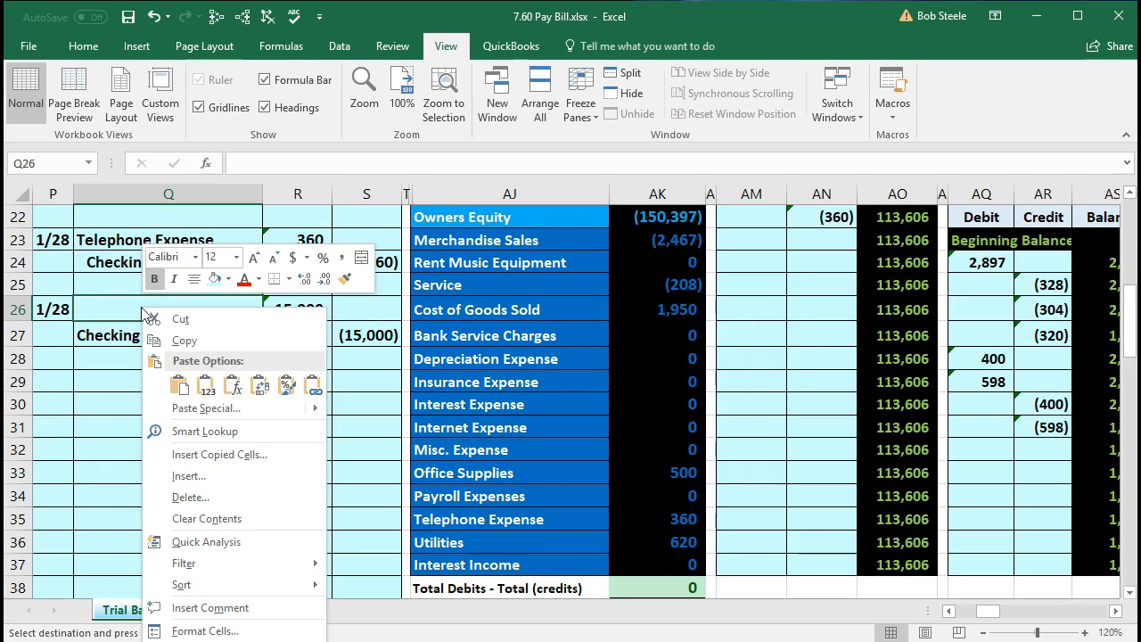
left_click(204, 385)
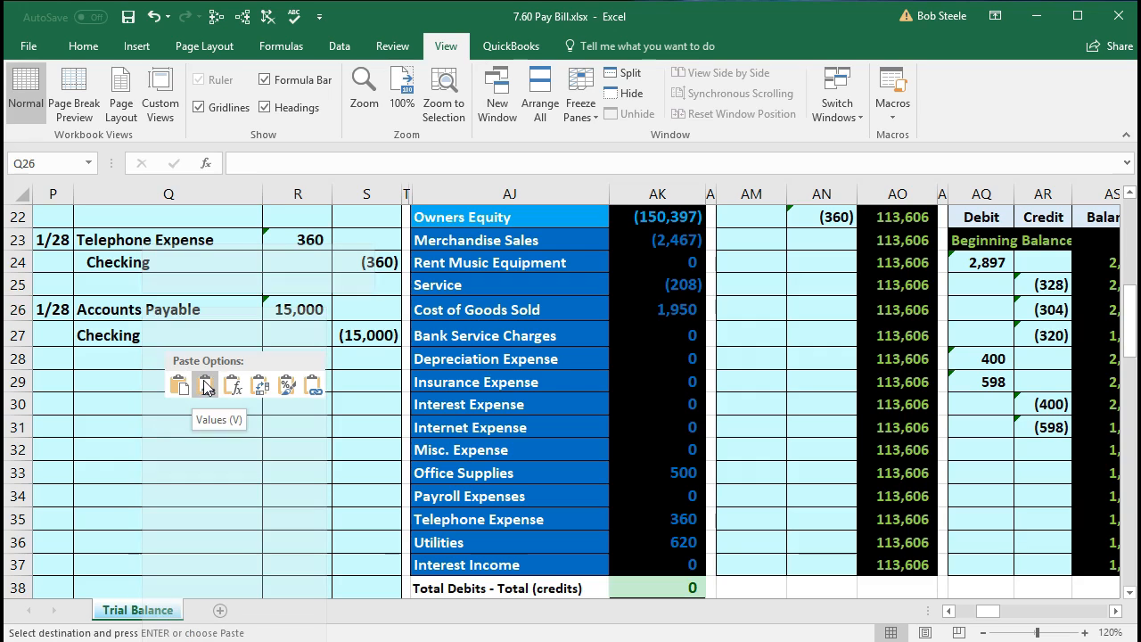
- Indent the Checking account name in Q27 by one level to mark it as the credit line
left_click(176, 338)
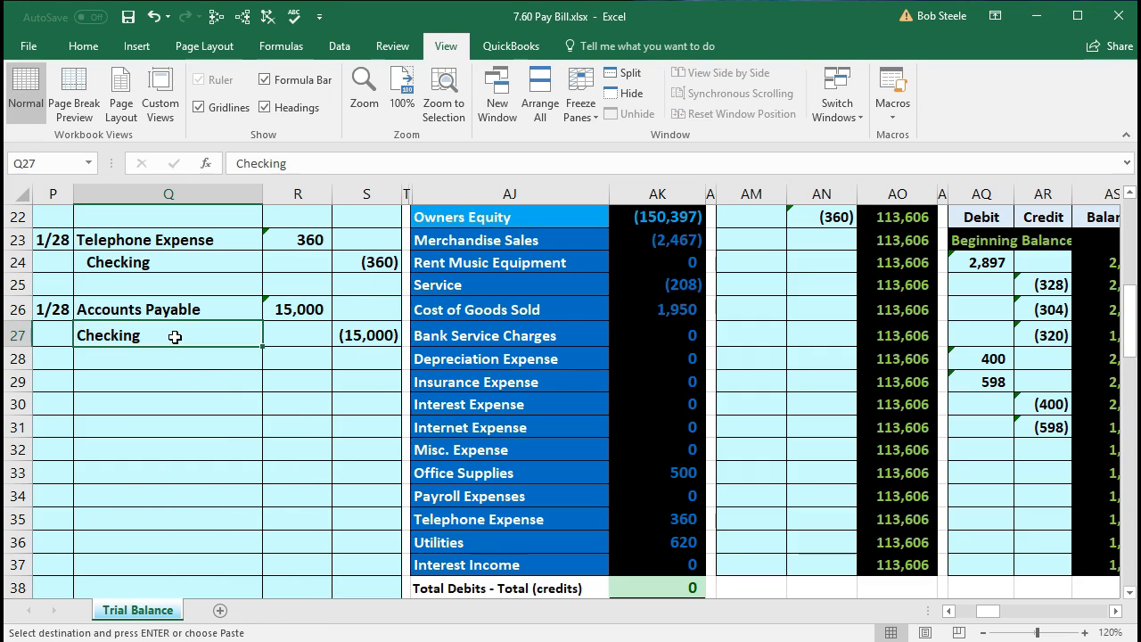
left_click(84, 47)
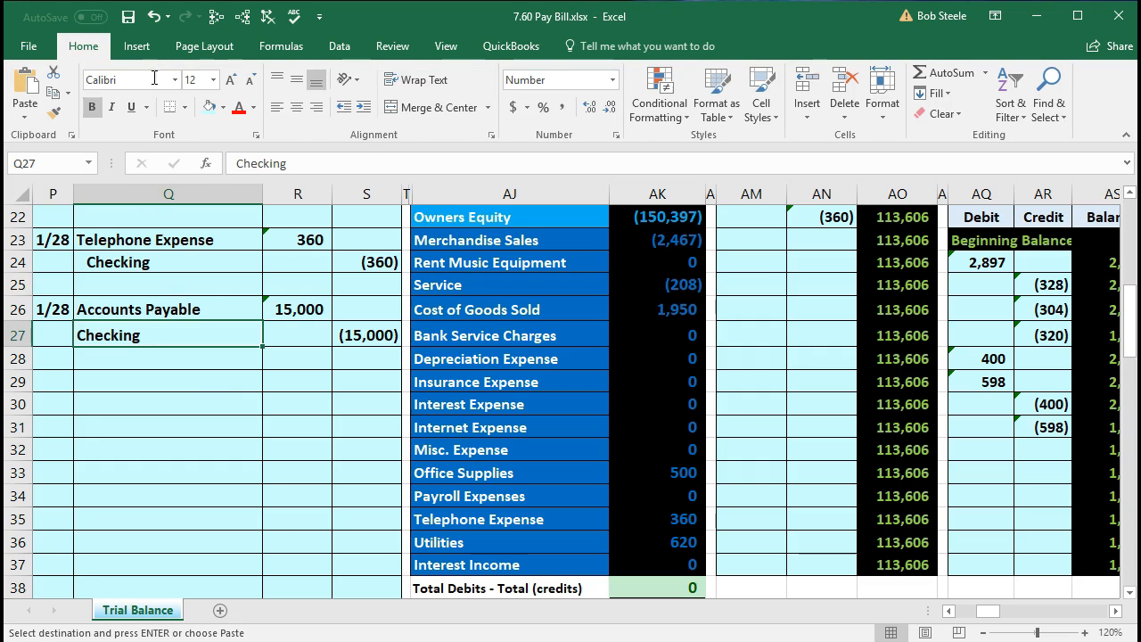
left_click(364, 111)
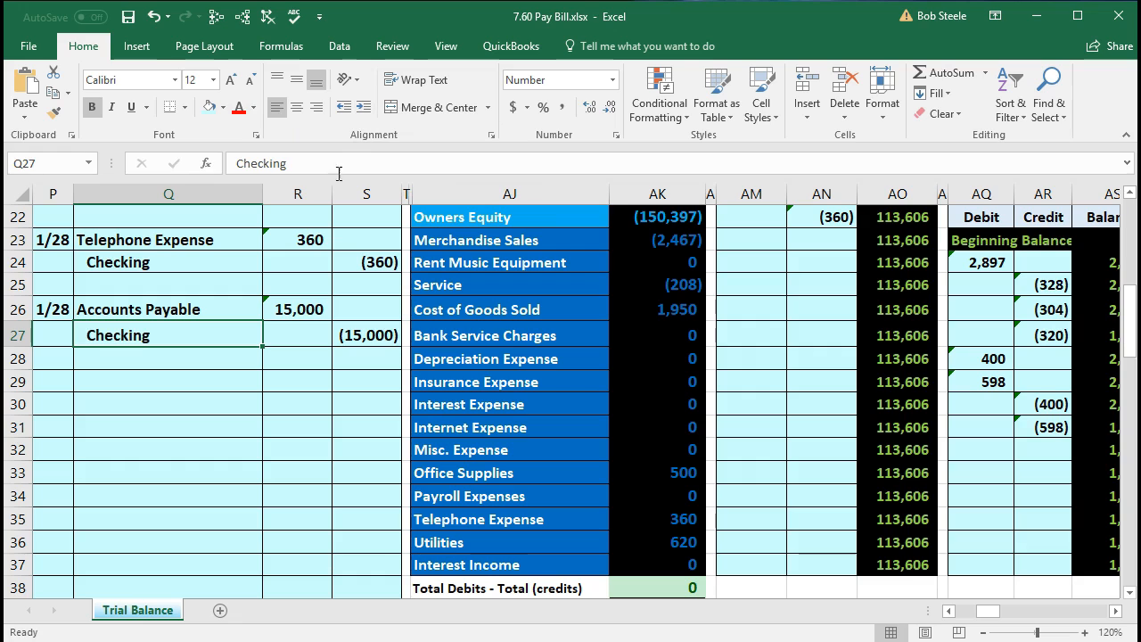
left_click(225, 376)
- Review the journal entry in P26:S27 and compare its debit with the Accounts Payable row in the trial balance
left_click_drag(53, 307, 348, 350)
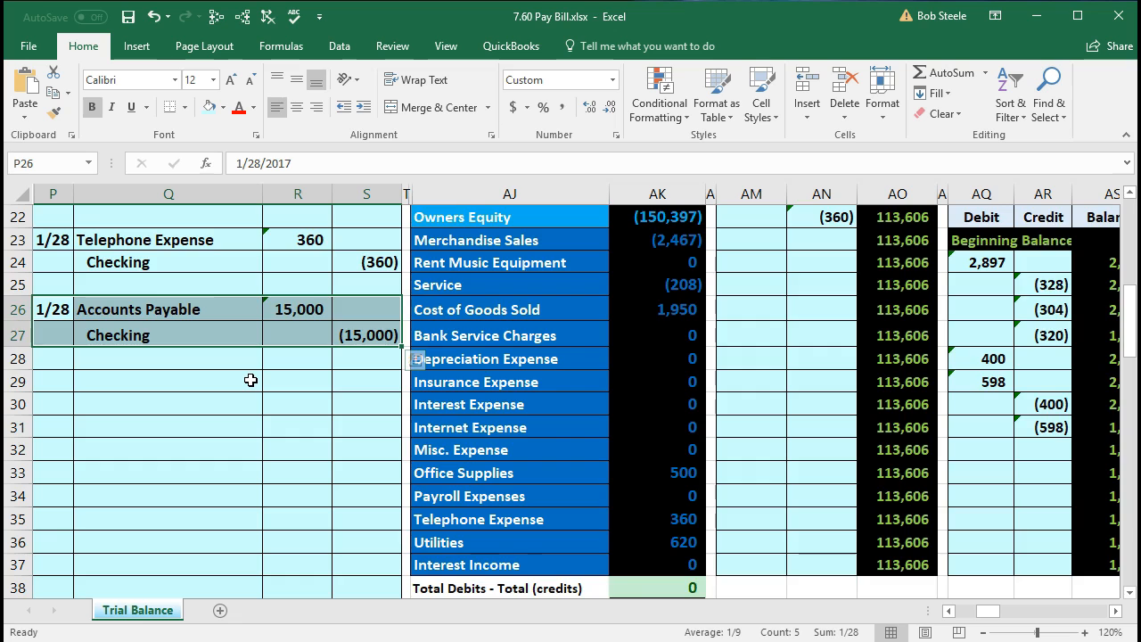
scroll(251, 380, "up", 1)
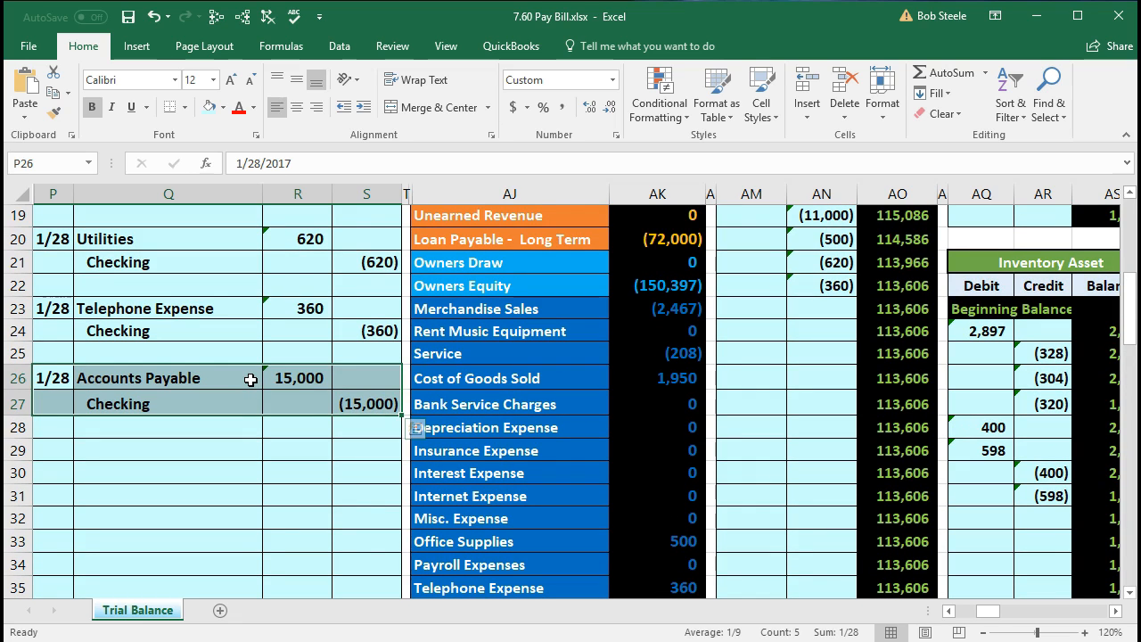
left_click_drag(223, 380, 266, 380)
scroll(303, 435, "up", 4)
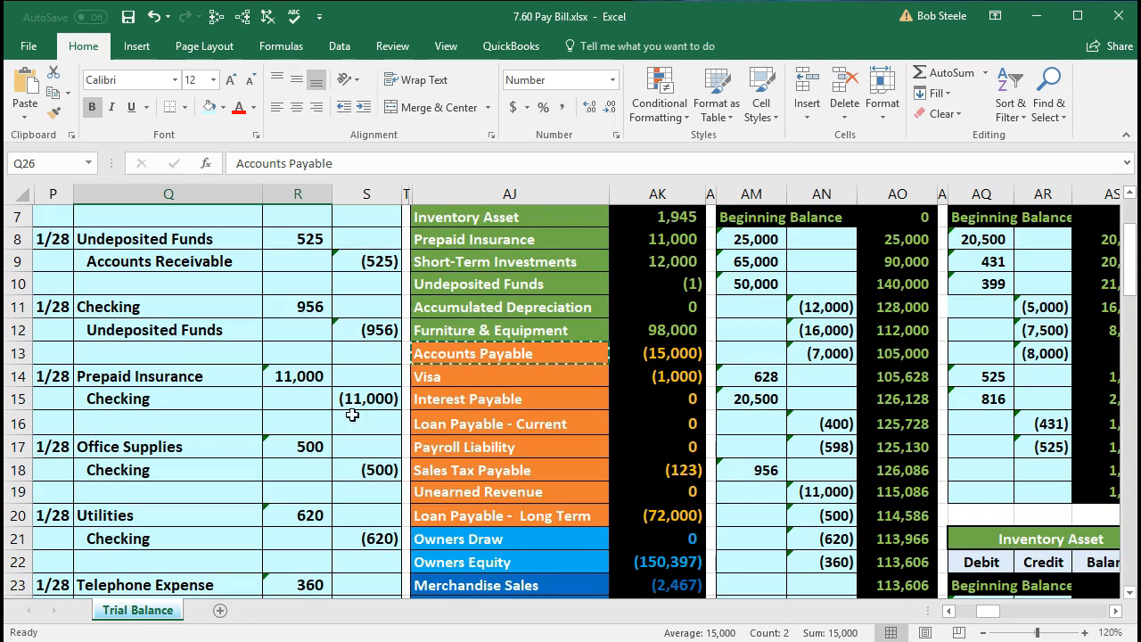
left_click_drag(463, 353, 642, 355)
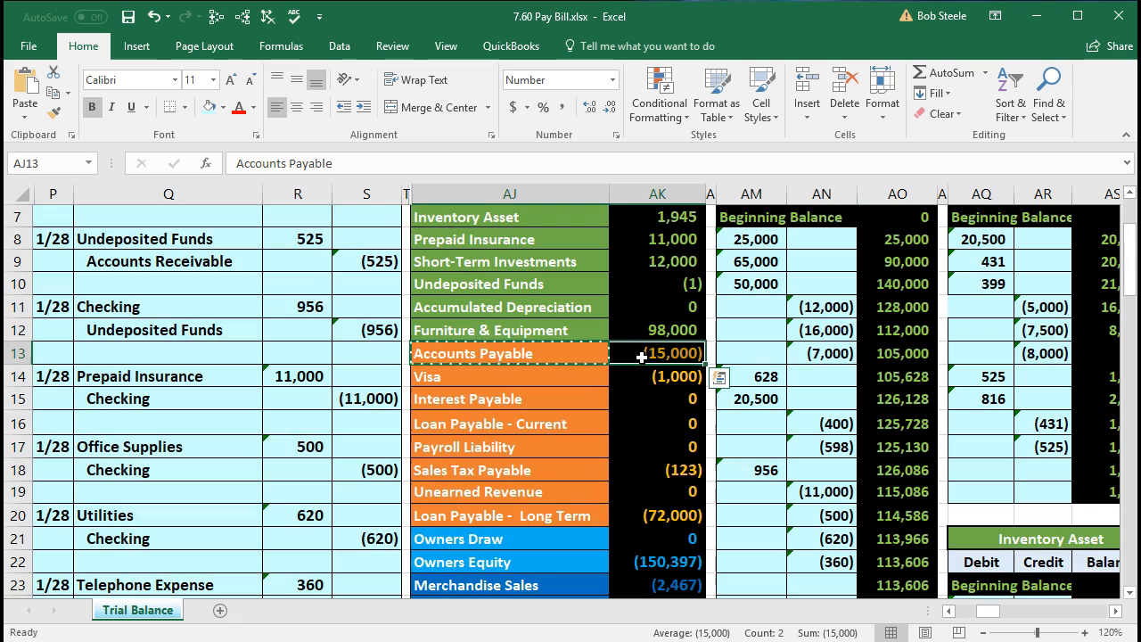
- Freeze the worksheet panes at AJ1 so the general journal columns stay in view while scrolling sideways
scroll(559, 406, "up", 2)
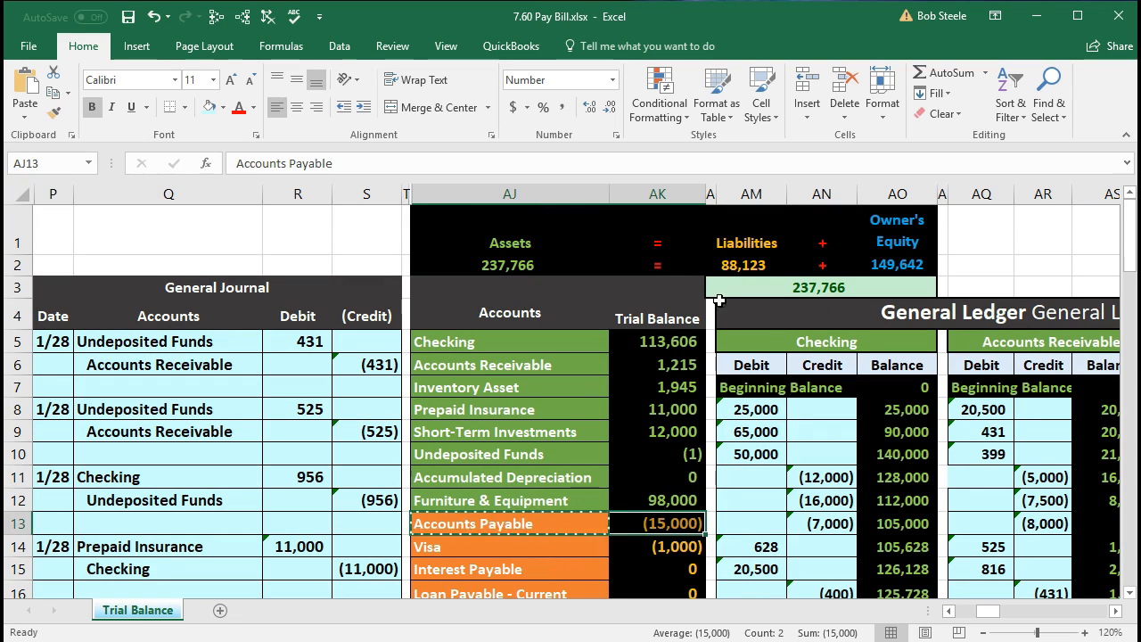
left_click(466, 223)
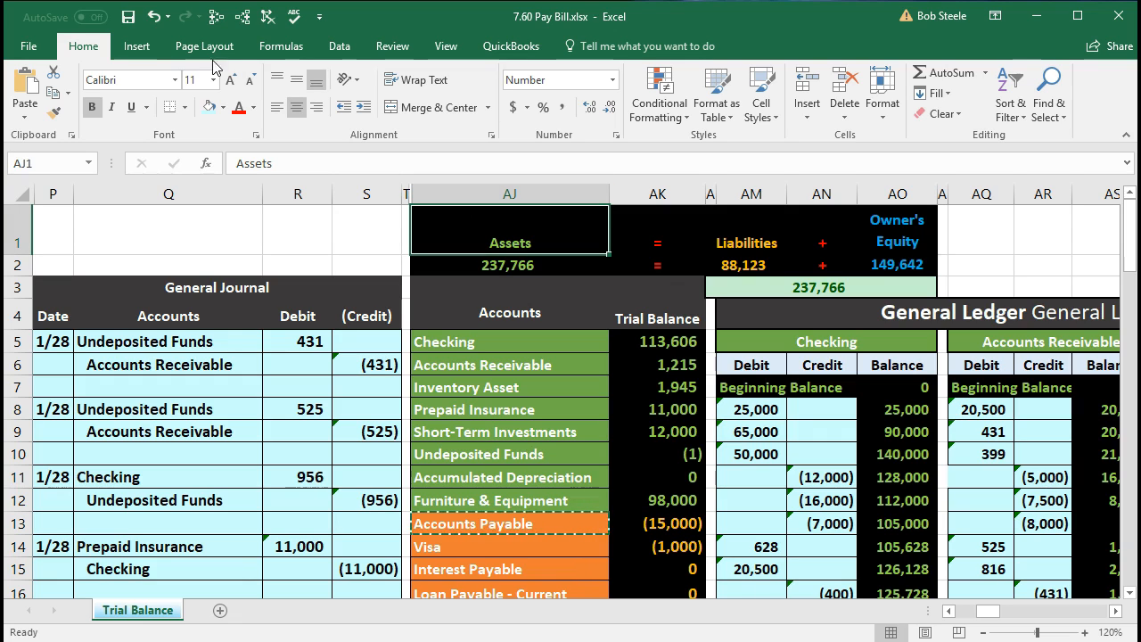
left_click(445, 46)
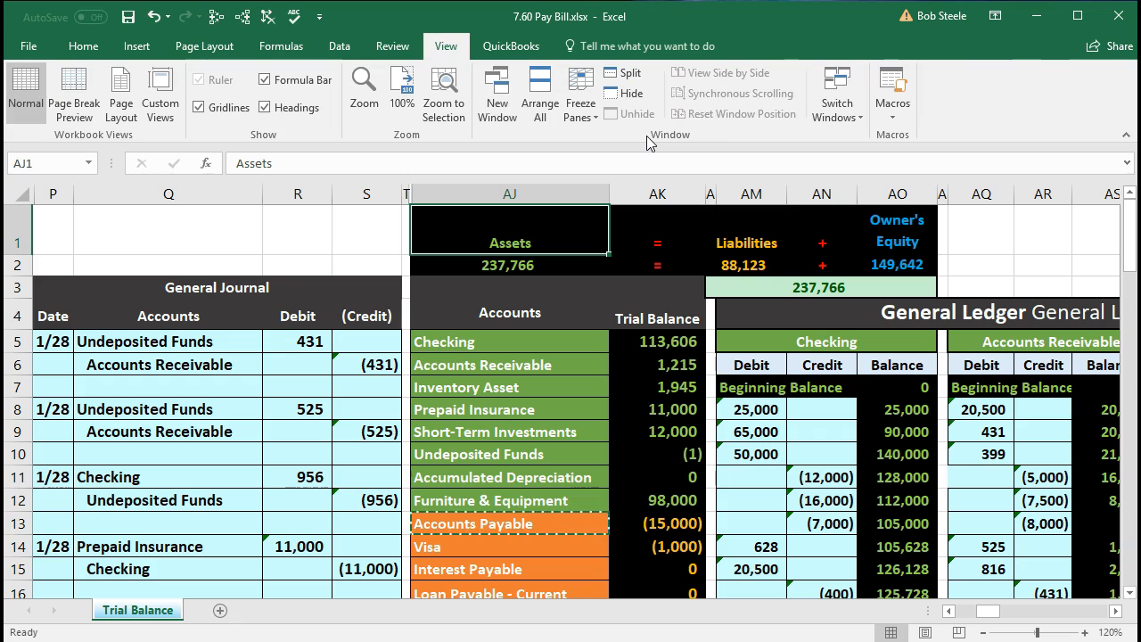
left_click(595, 119)
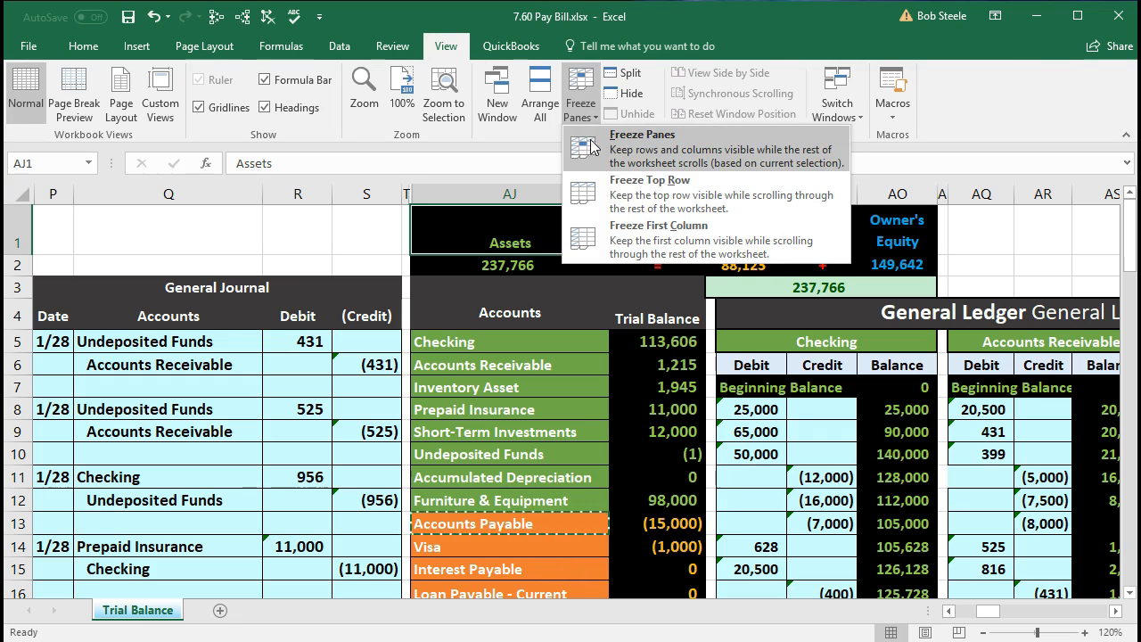
left_click(688, 151)
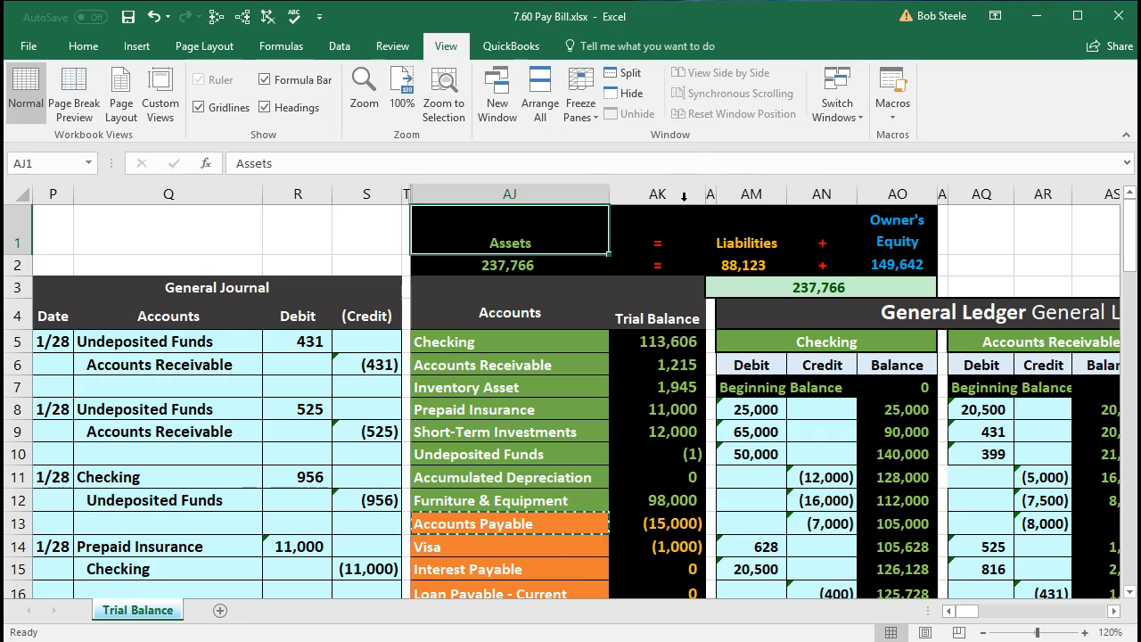
- Post the bill payment debit to the Accounts Payable ledger by linking AY16 to the journal debit with =R26
left_click(656, 452)
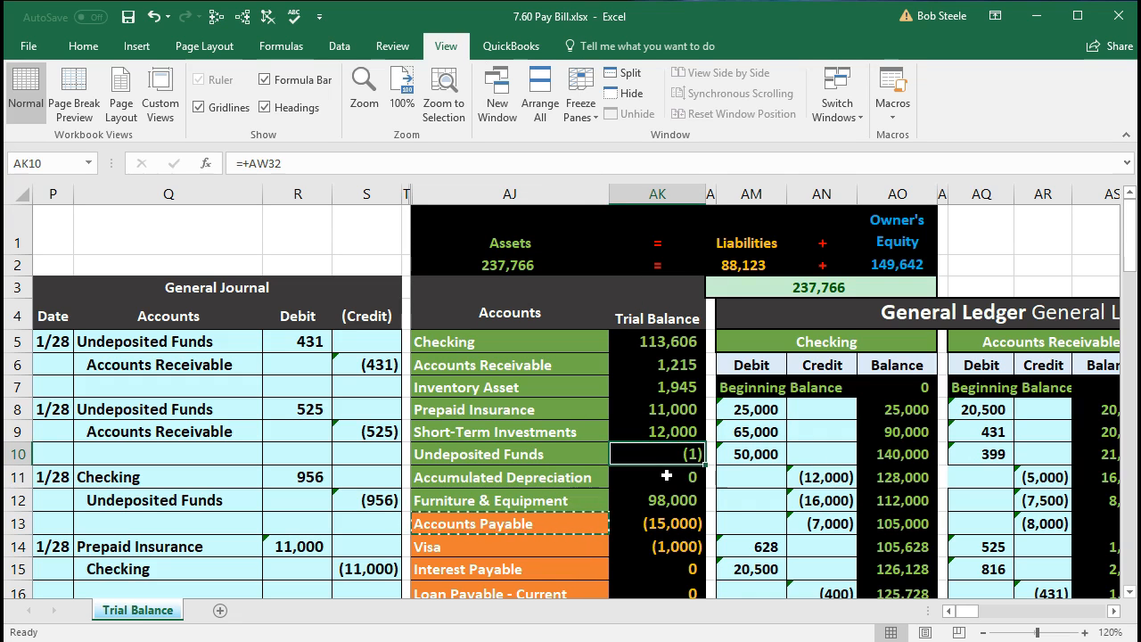
key("Right")
key("Right")
key("Right")
key("Right")
key("Right")
key("Right")
key("Right")
key("Right")
key("Right")
key("Right")
key("Right")
key("Right")
key("Right")
key("Right")
key("Right")
key("Right")
key("Right")
key("Right")
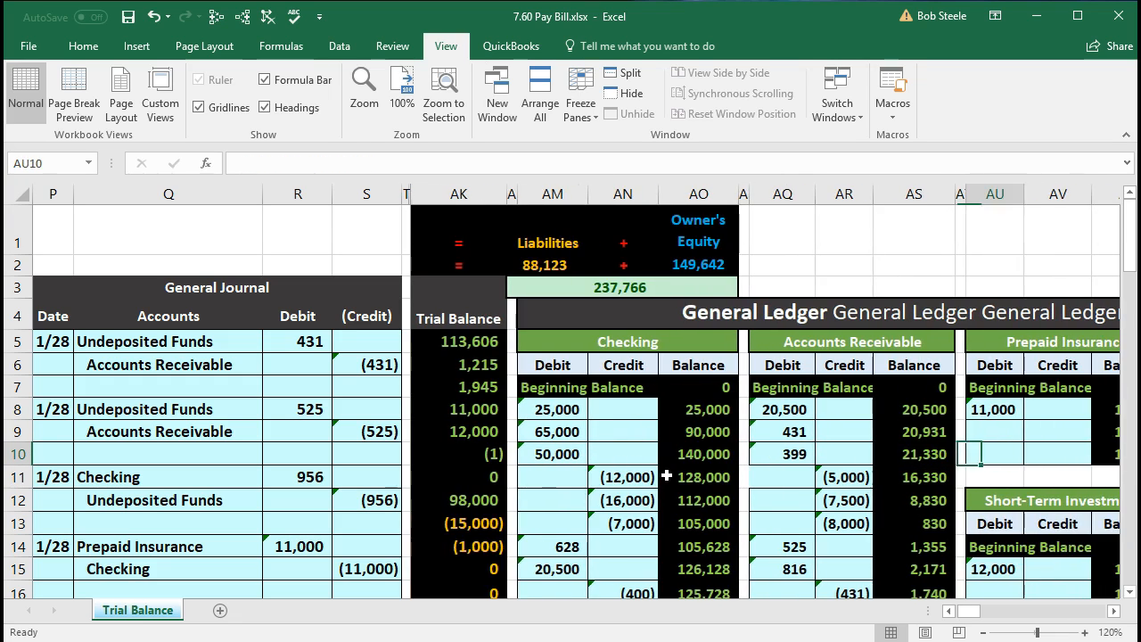
key("Right")
key("Right")
key("Right")
key("Right")
key("Right")
key("Right")
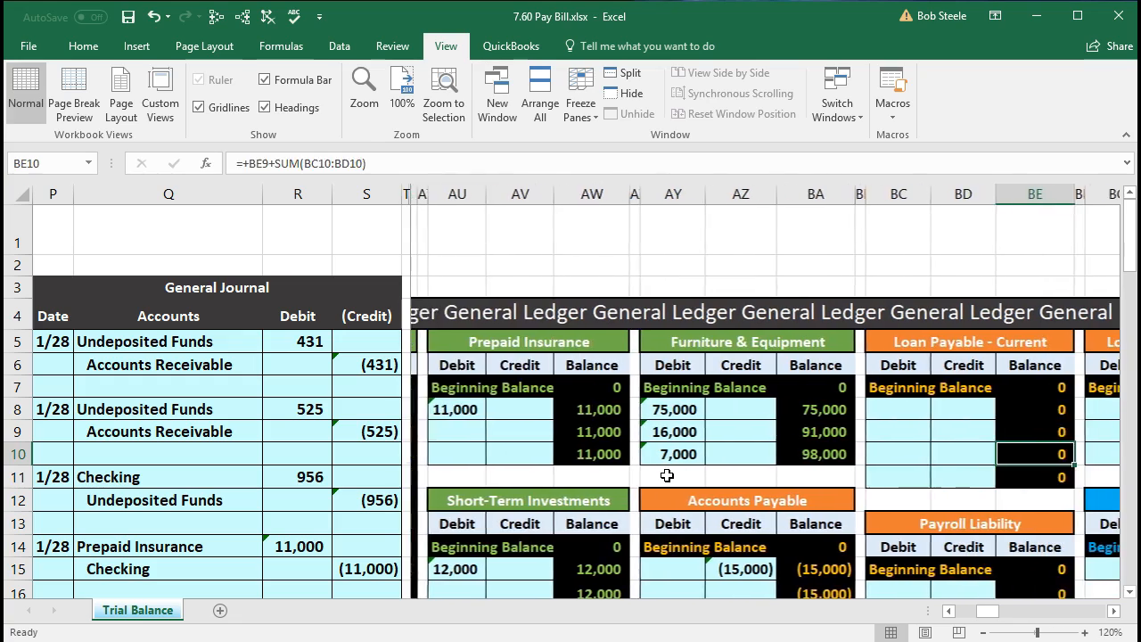
scroll(667, 475, "down", 3)
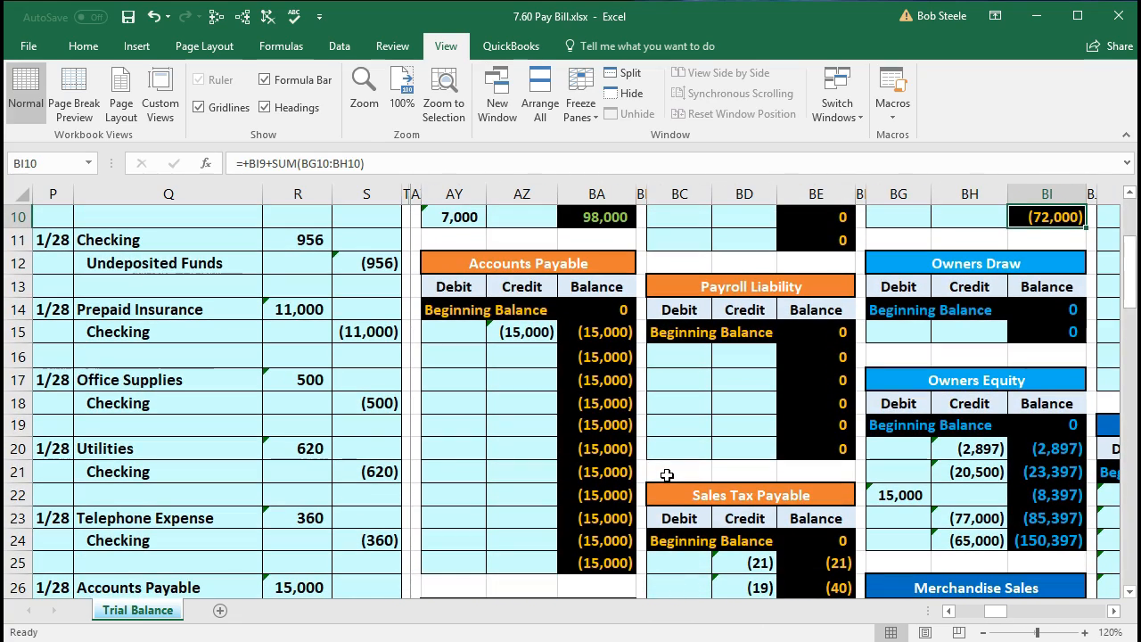
scroll(666, 475, "down", 1)
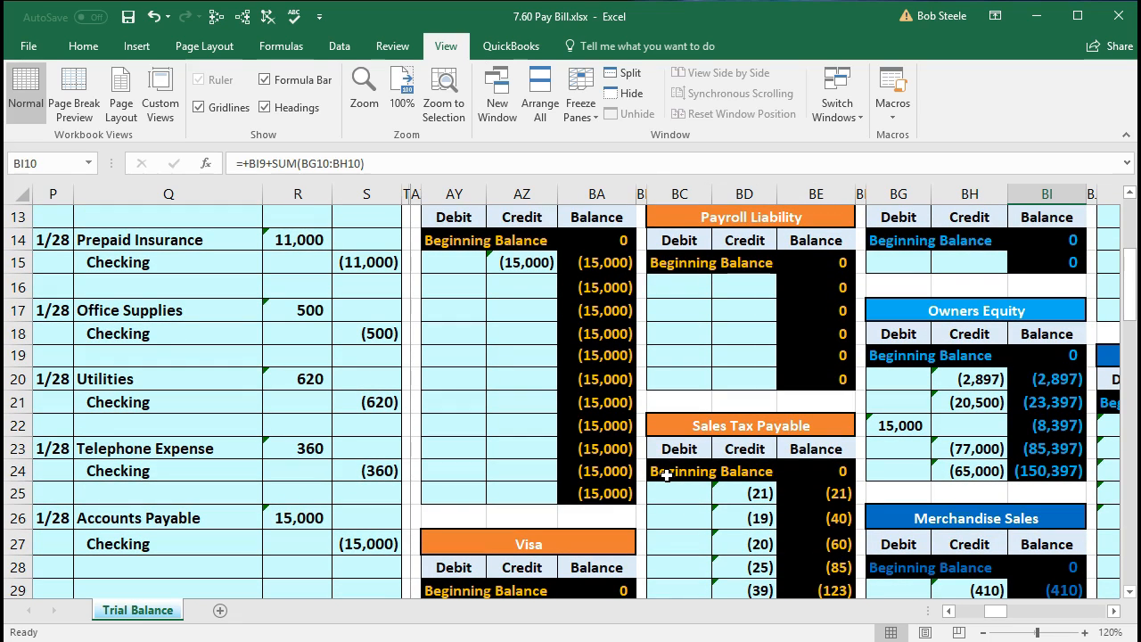
left_click(450, 282)
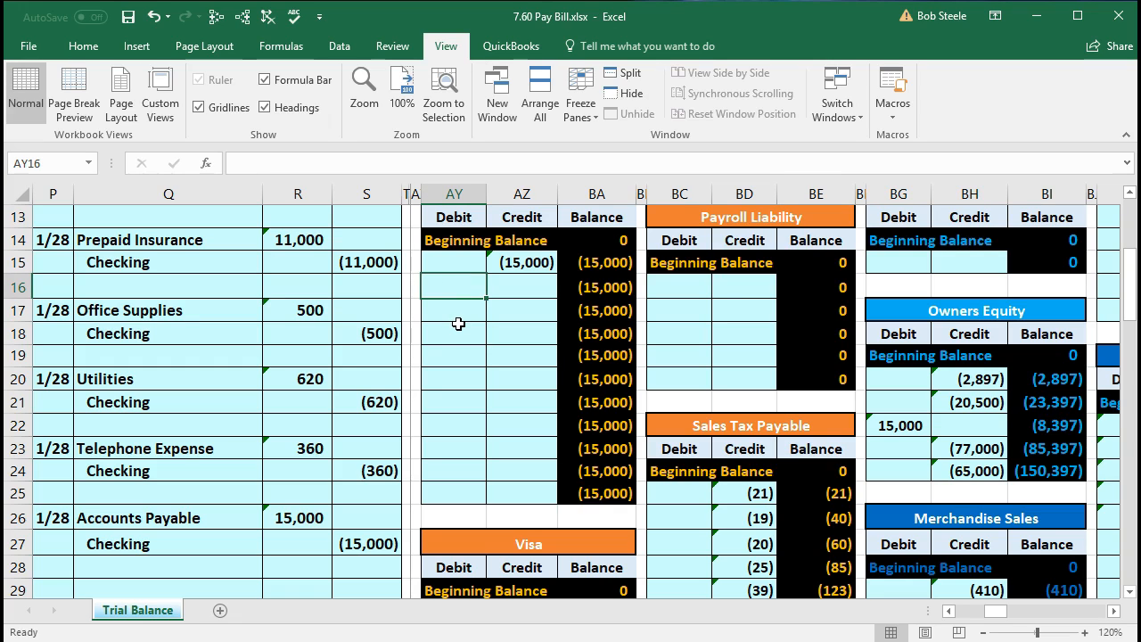
type("=")
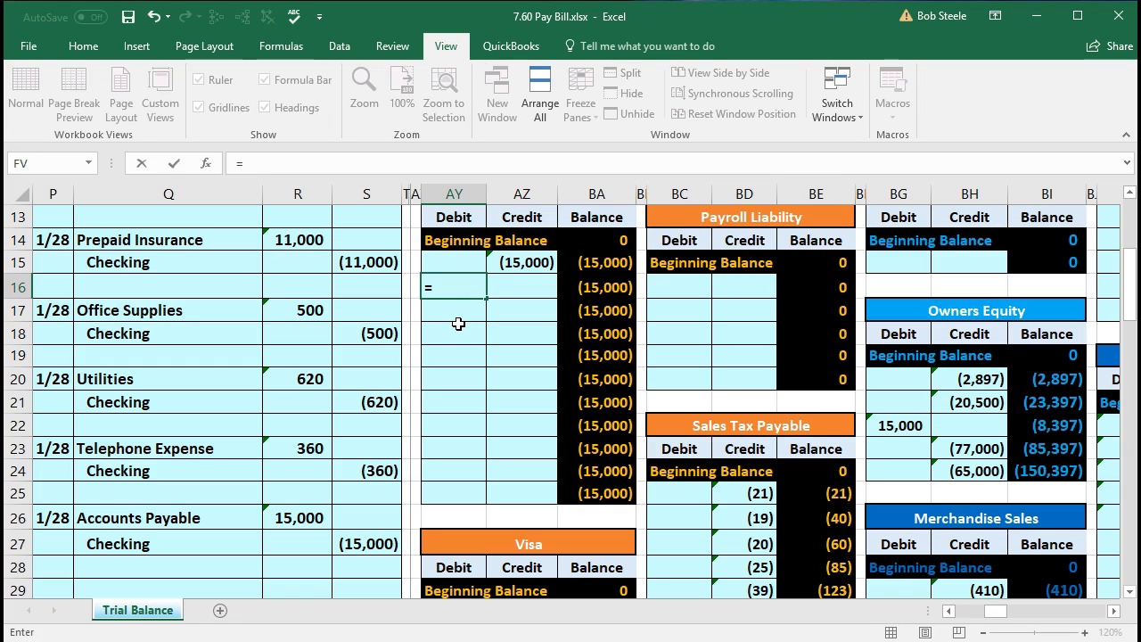
left_click(321, 512)
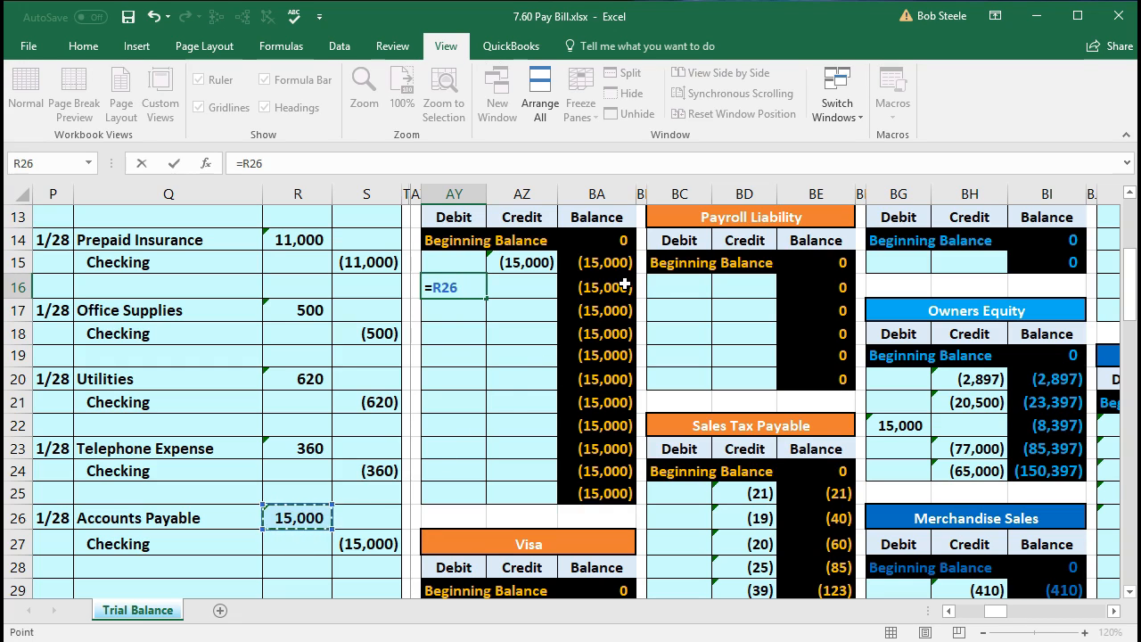
key("Return")
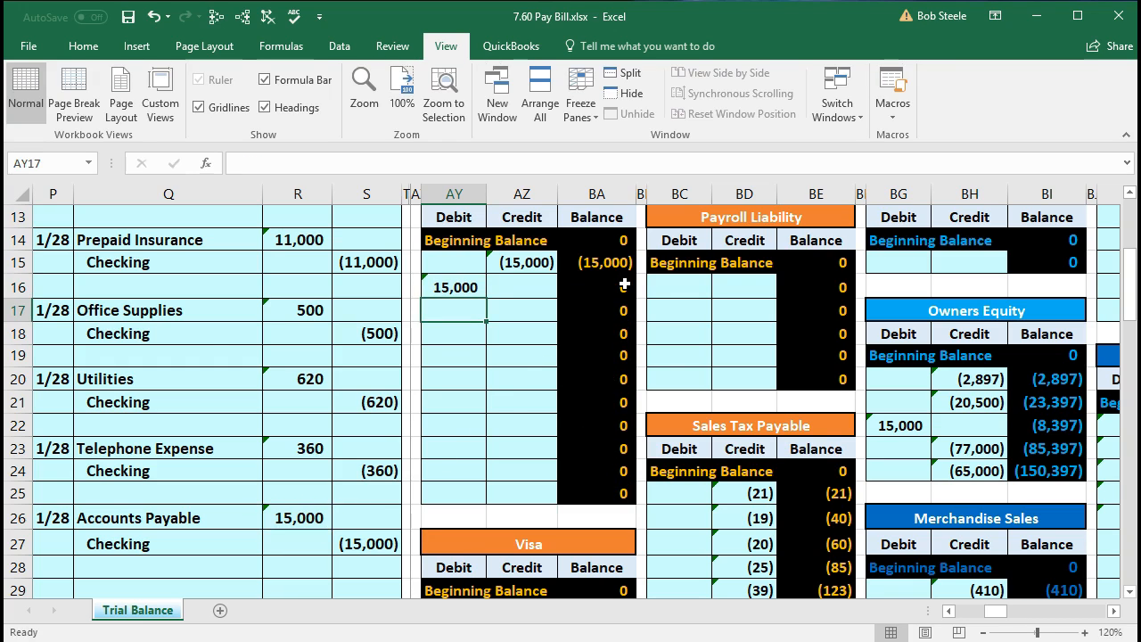
- Return to the trial balance and review the Accounts Payable balance in AK13
key("Left")
key("Left")
key("Left")
key("Left")
key("Left")
key("Left")
key("Left")
key("Left")
key("Left")
key("Left")
key("Left")
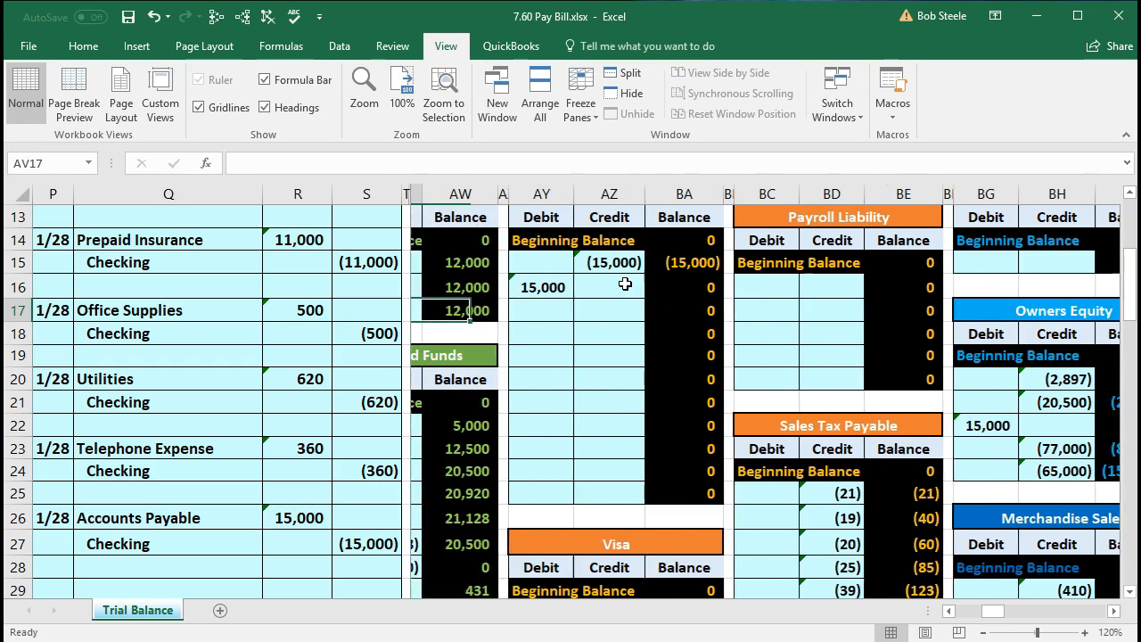
key("Left")
key("Left")
key("Left")
key("Left")
key("Left")
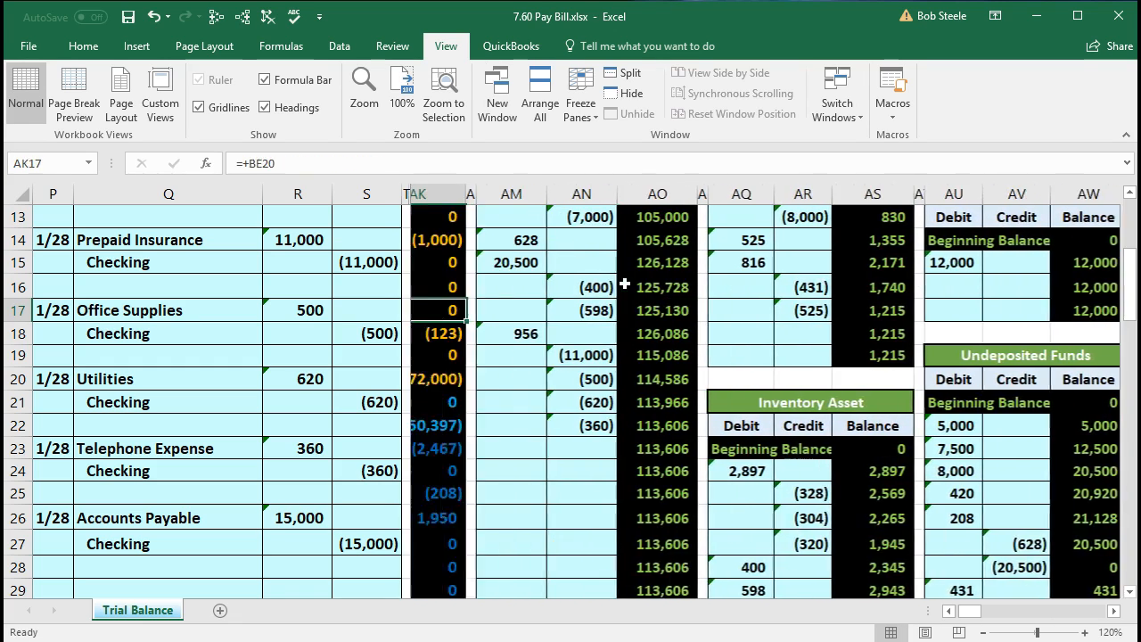
scroll(625, 284, "up", 1)
scroll(625, 283, "up", 1)
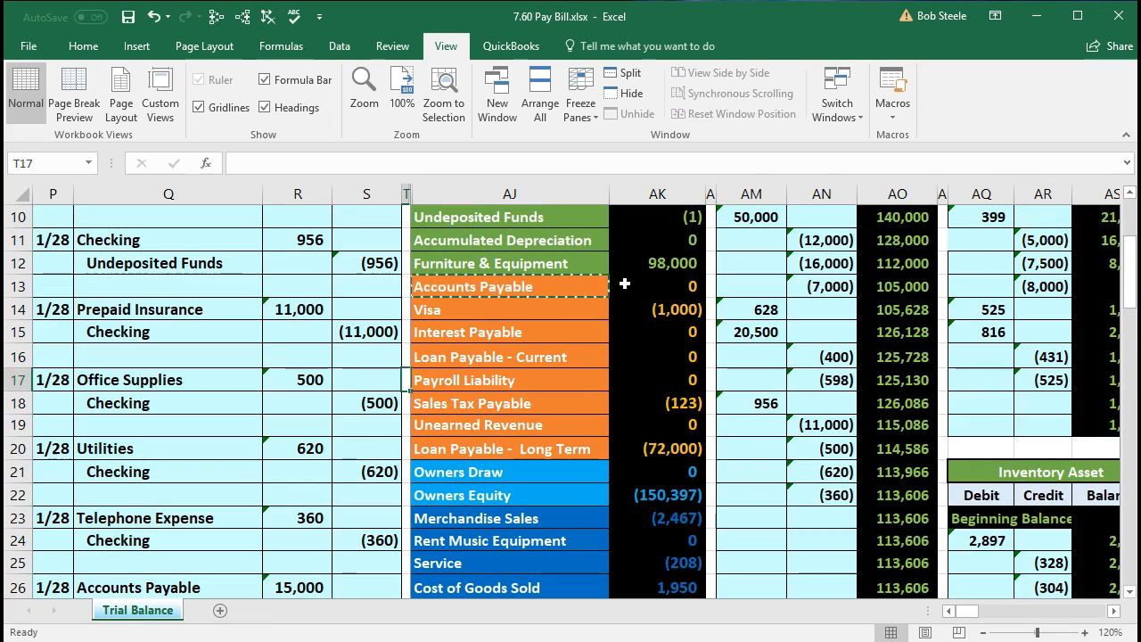
left_click(628, 285)
scroll(607, 331, "down", 2)
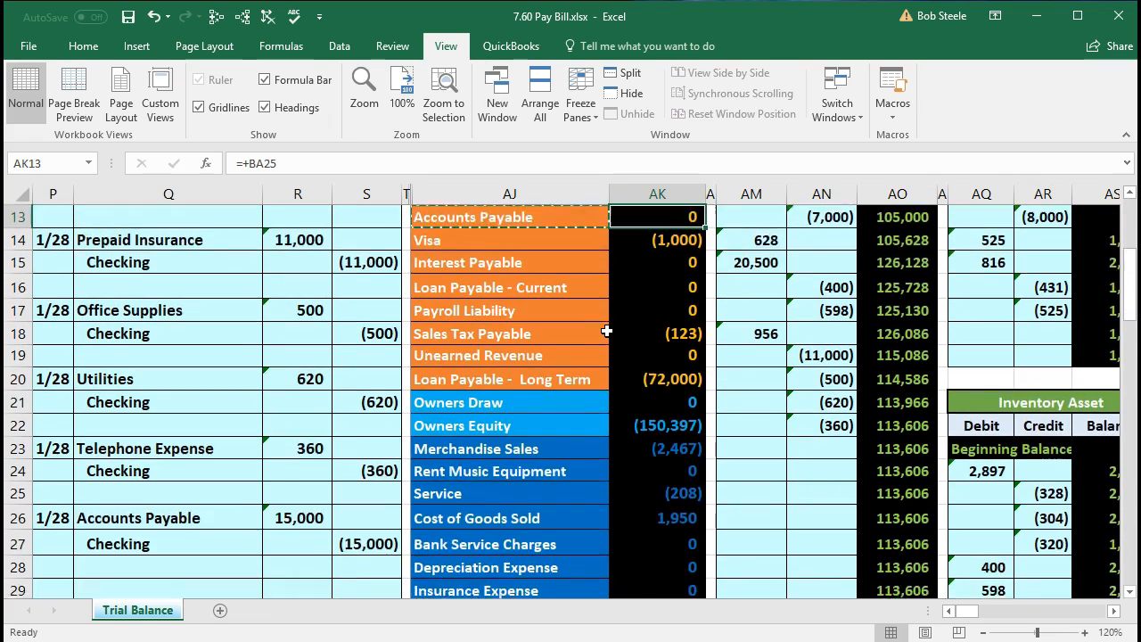
- Post the bill payment credit to the Checking ledger by linking AN23 to the journal credit with =S27
left_click(227, 475)
left_click_drag(227, 475, 345, 481)
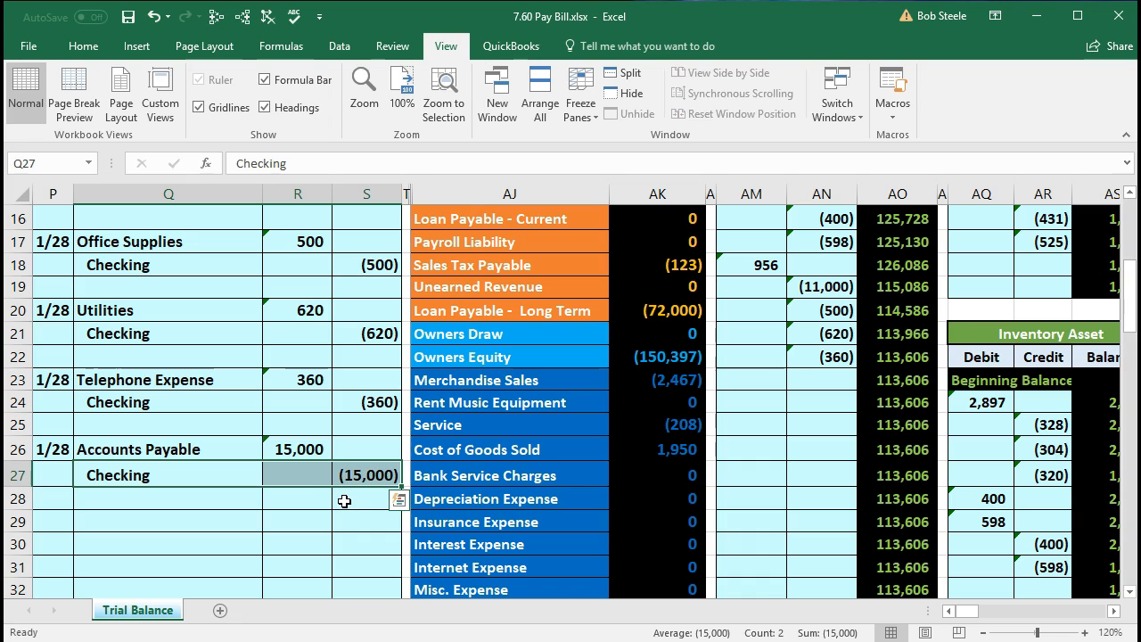
scroll(344, 501, "up", 5)
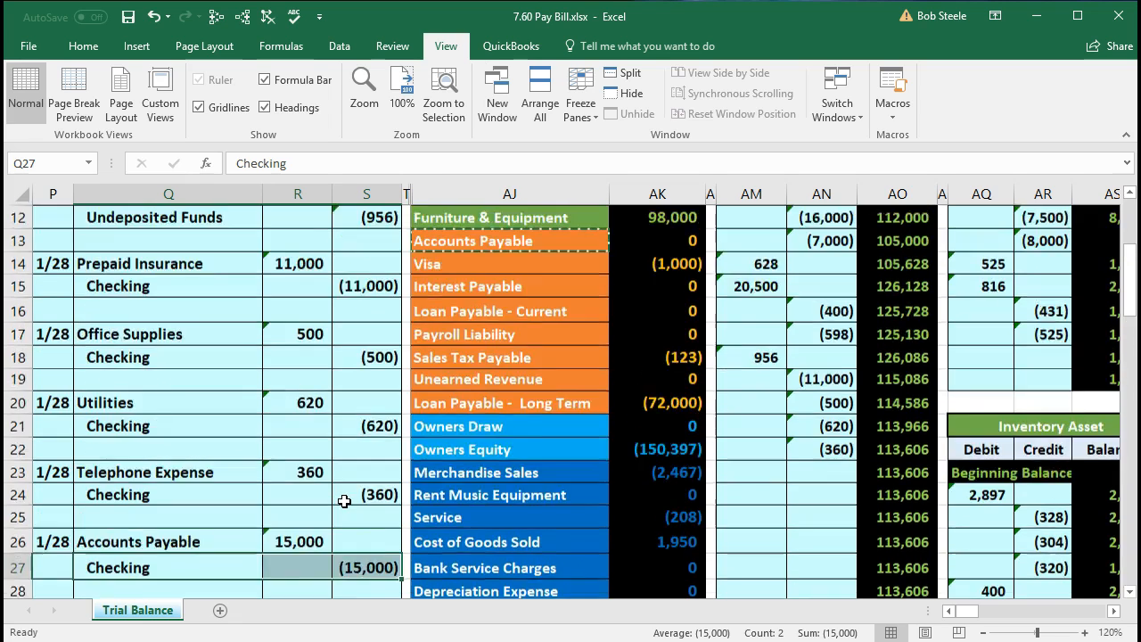
left_click(533, 346)
left_click_drag(533, 346, 624, 341)
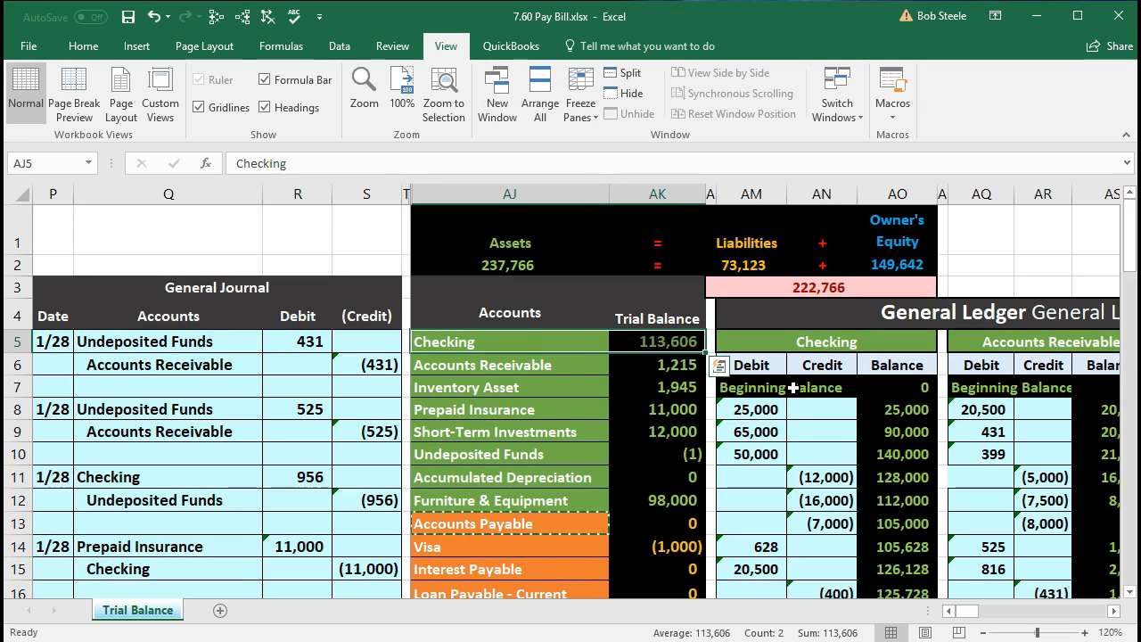
left_click(770, 341)
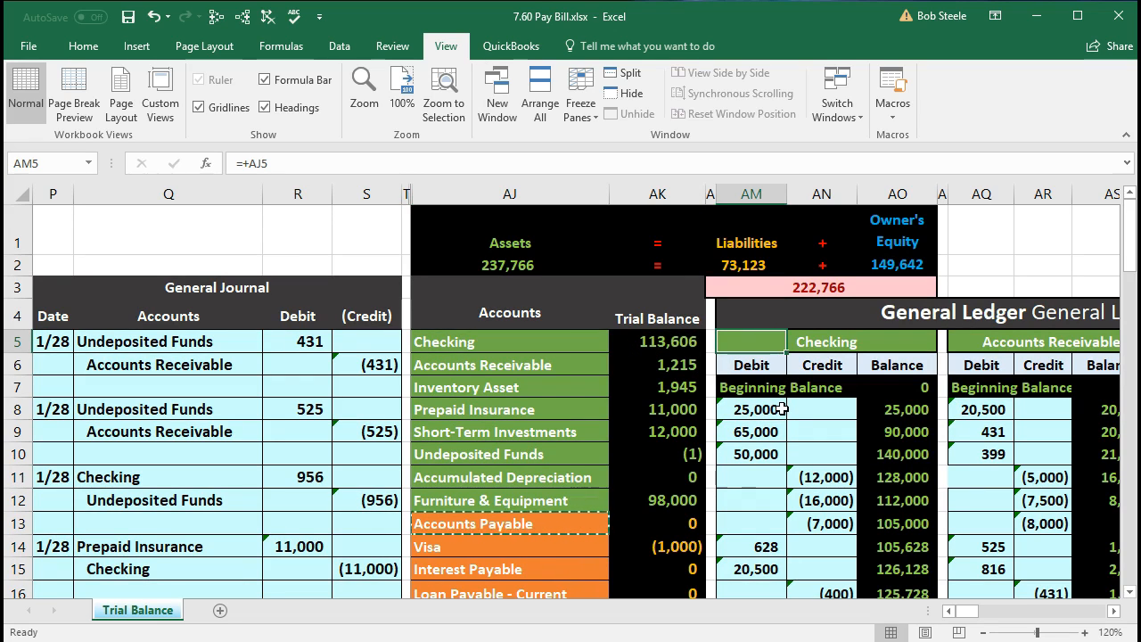
scroll(764, 405, "down", 3)
scroll(780, 405, "down", 2)
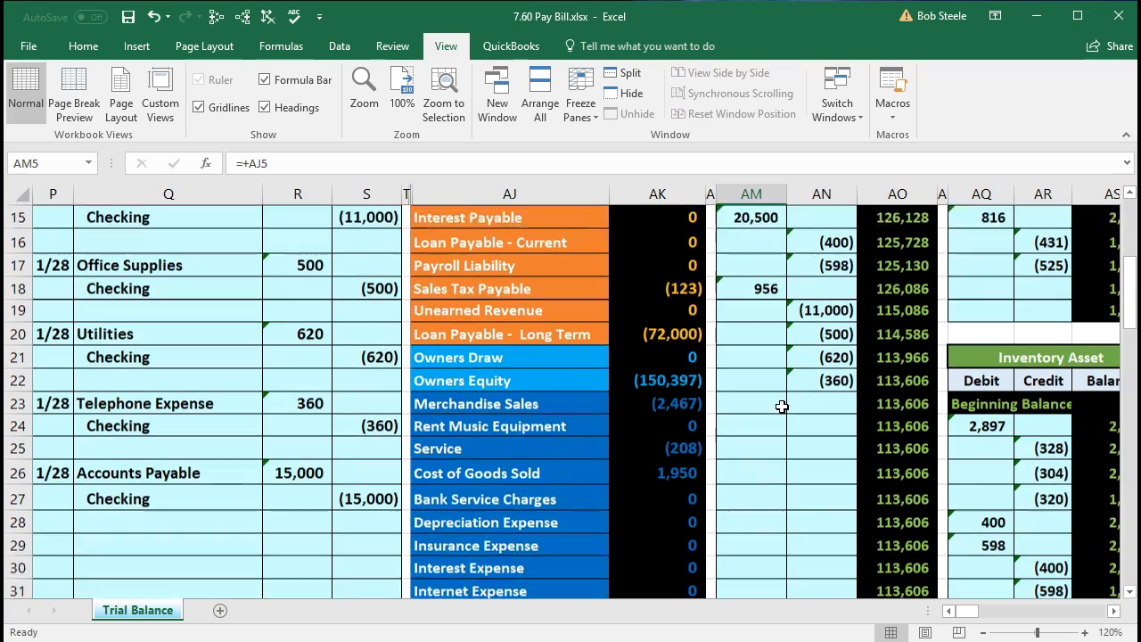
left_click(822, 382)
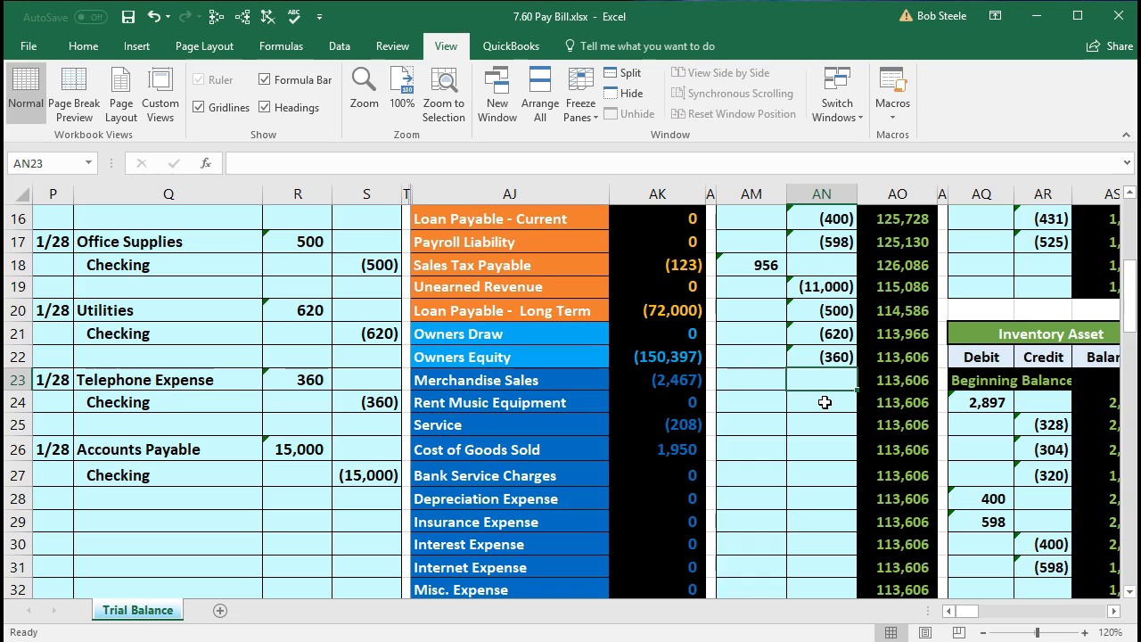
type("=")
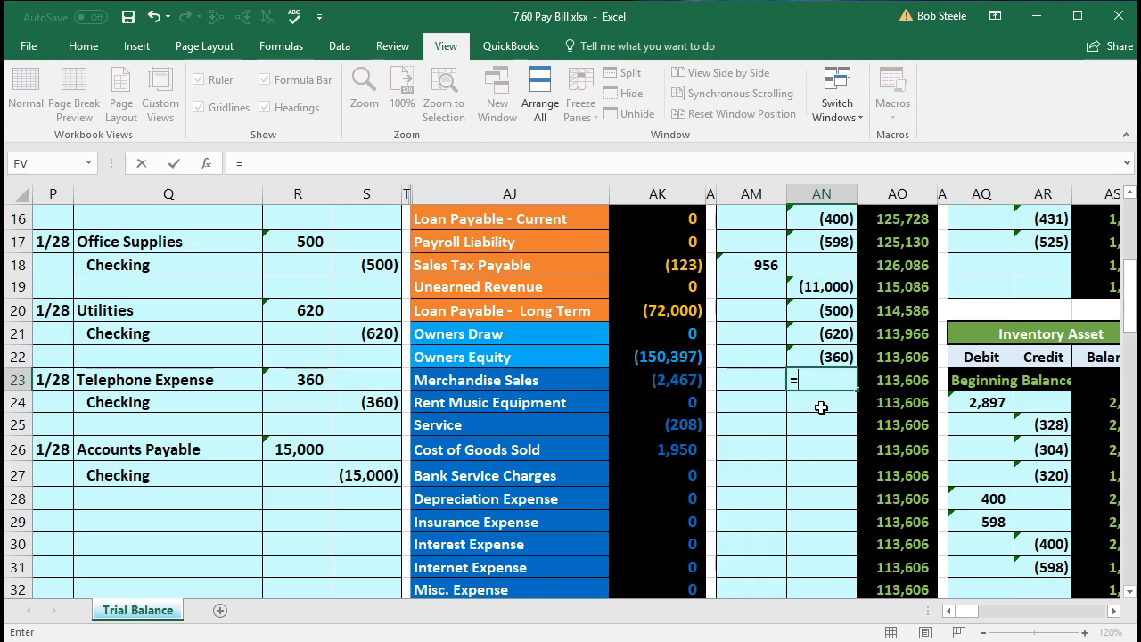
left_click(363, 478)
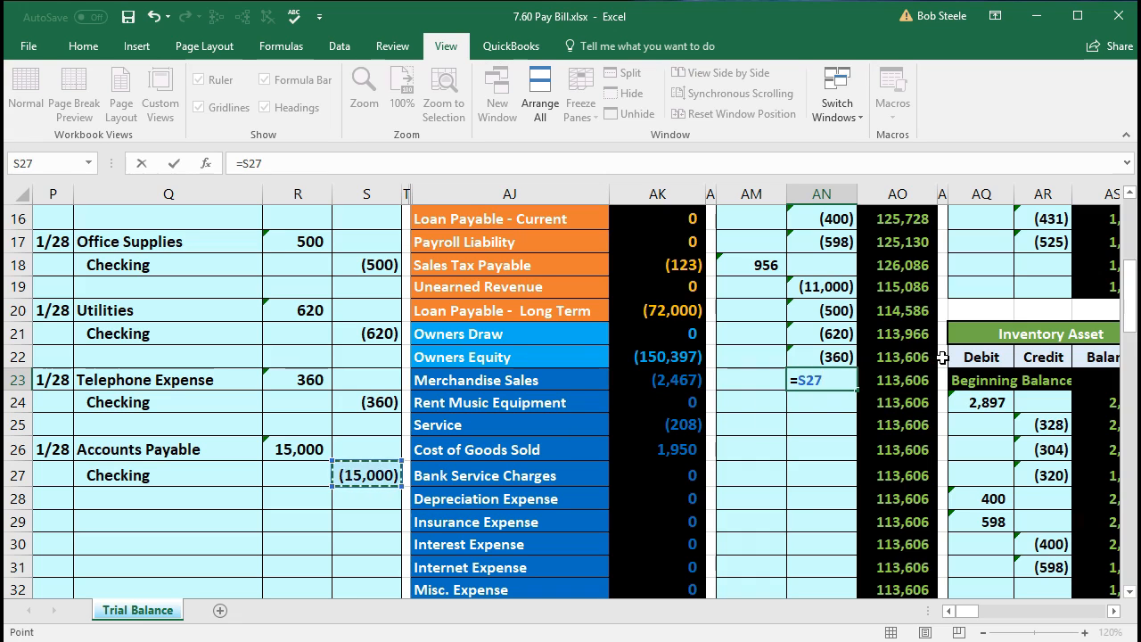
key("Return")
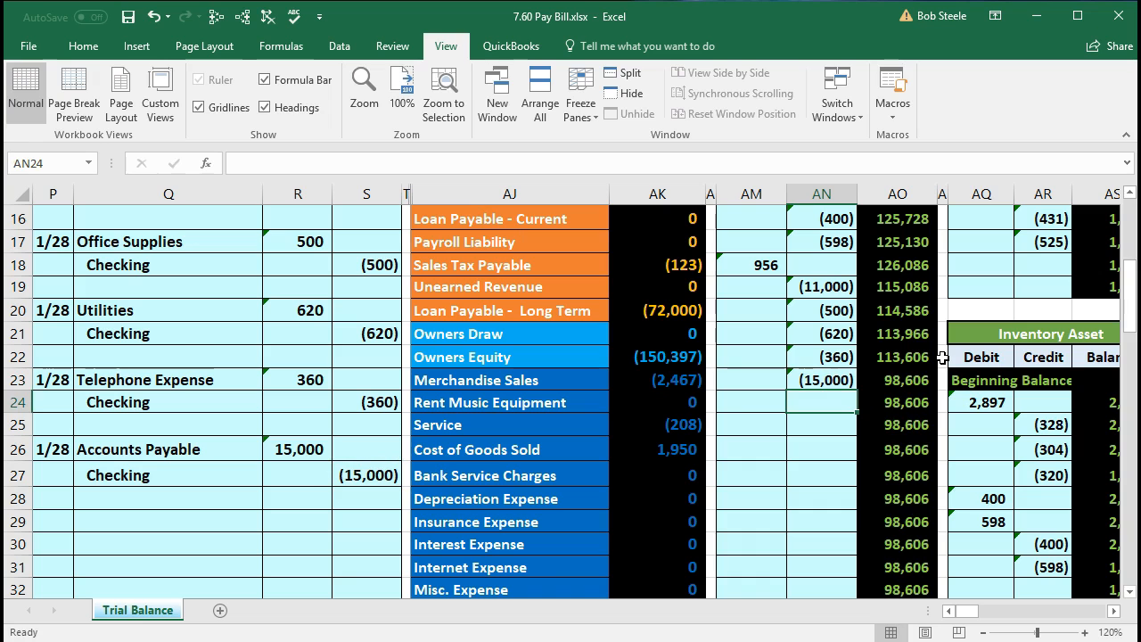
- Check the running balance in the Checking ledger against the trial balance, and review the Accounts Payable and Accounts Receivable rows
left_click(924, 376)
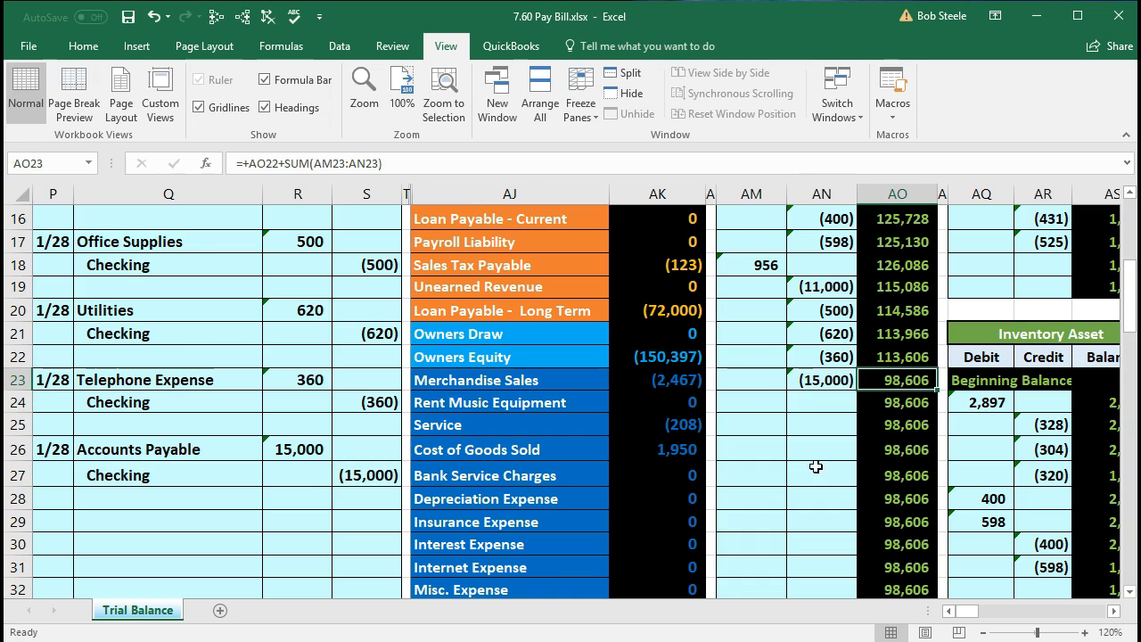
scroll(675, 530, "up", 4)
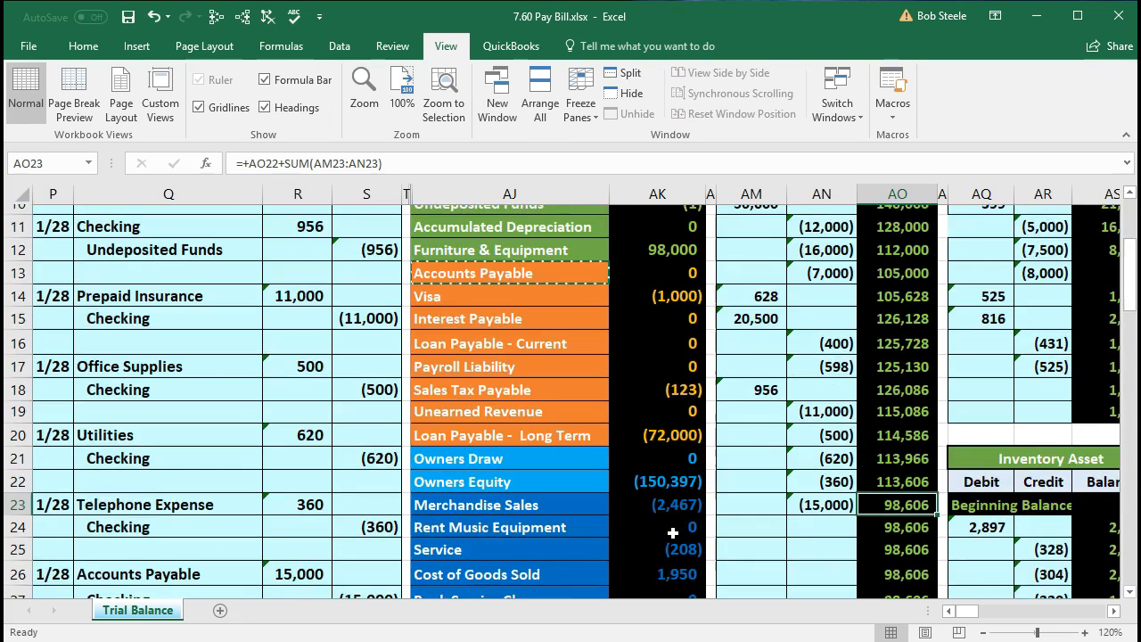
left_click(653, 256)
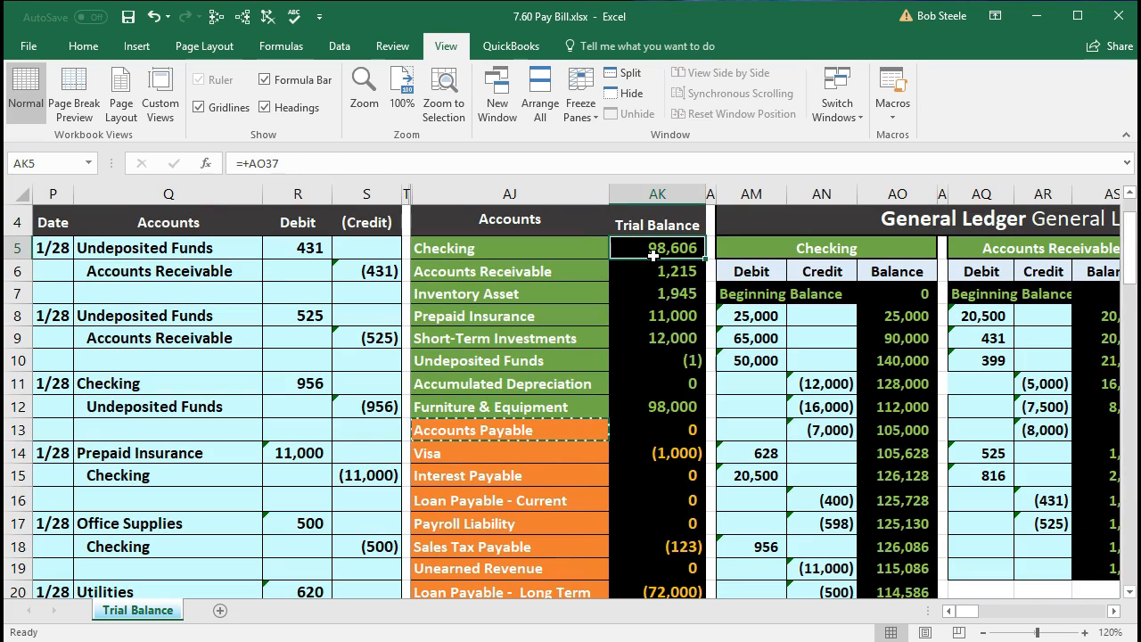
left_click_drag(558, 424, 624, 430)
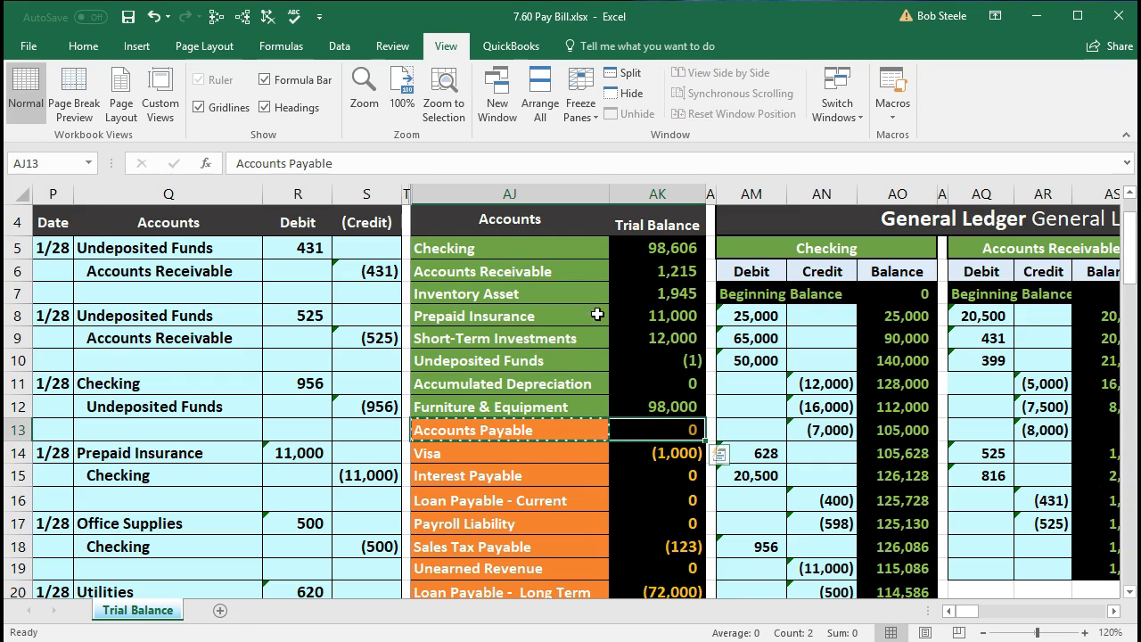
left_click_drag(576, 269, 610, 263)
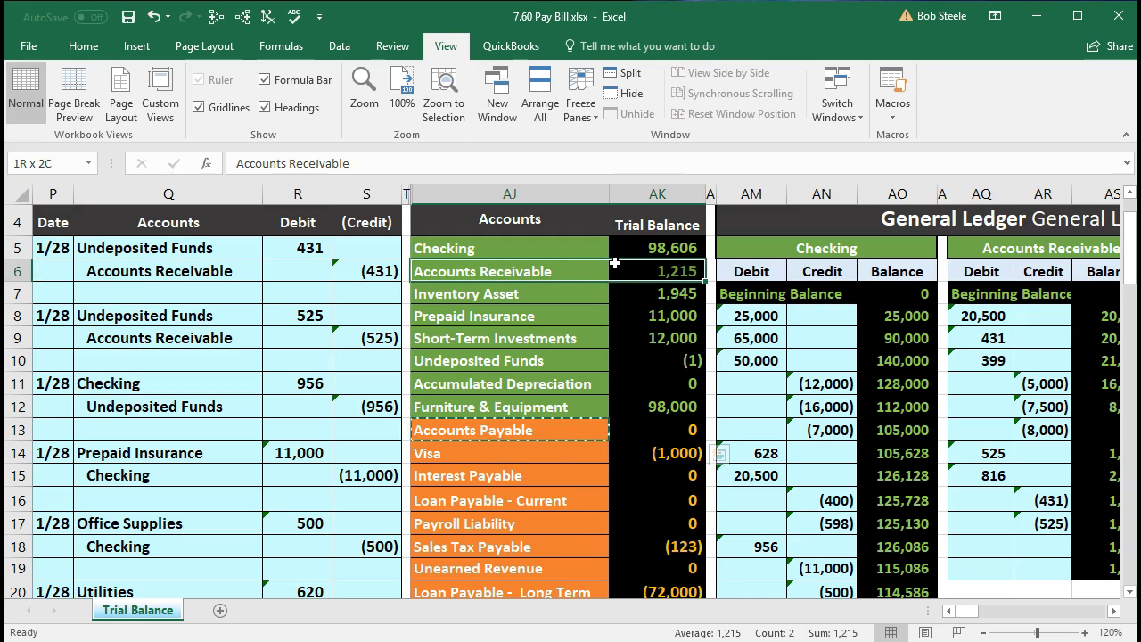
left_click(589, 429)
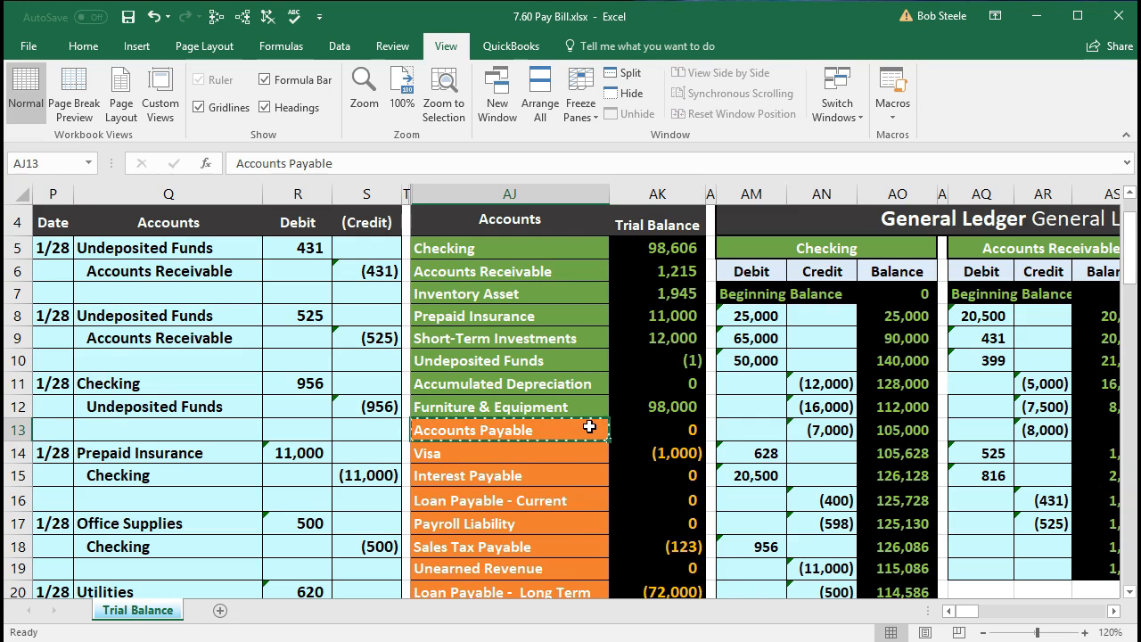
key("Right")
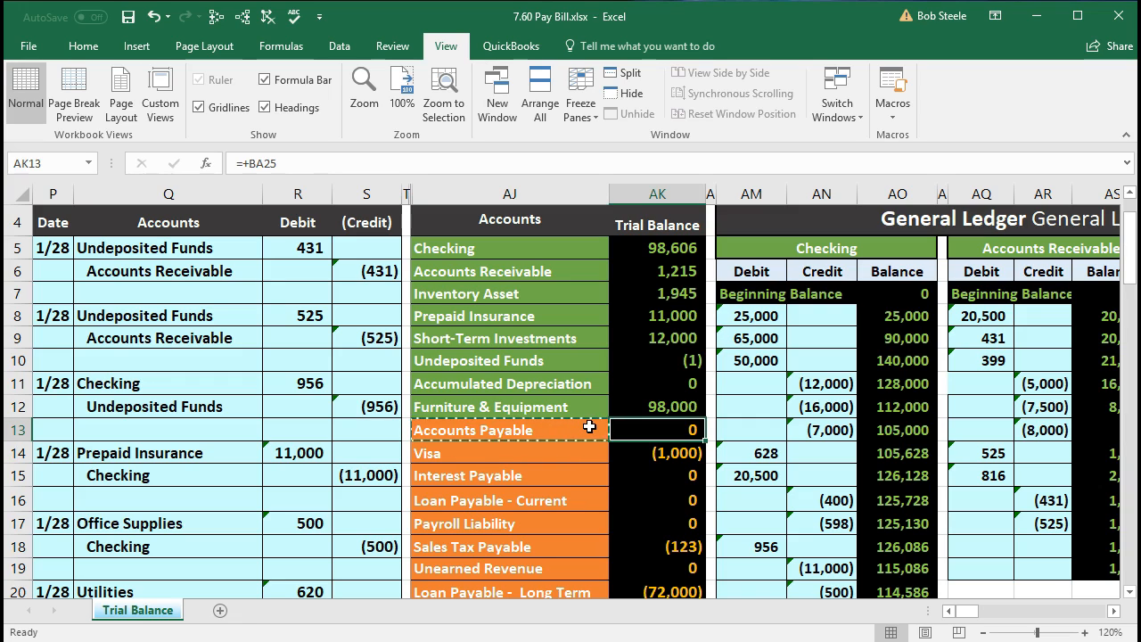
key("Right")
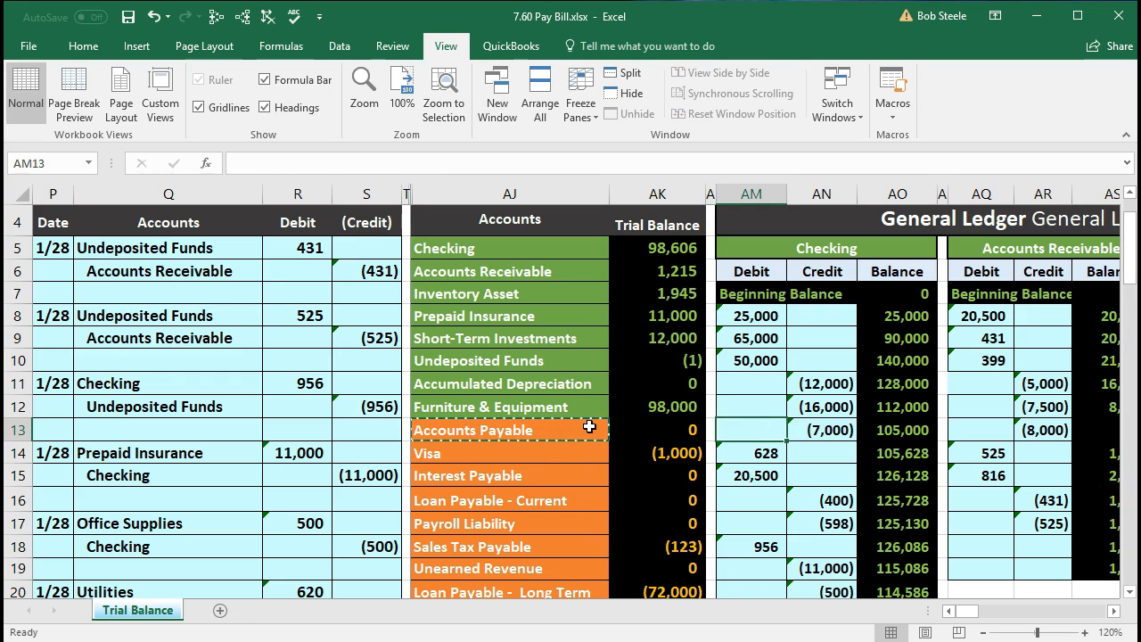
- Go to the Accounts Payable Subsidiary Ledger and examine the Epiphone account and the subsidiary ledger balance
key("Right")
key("Right")
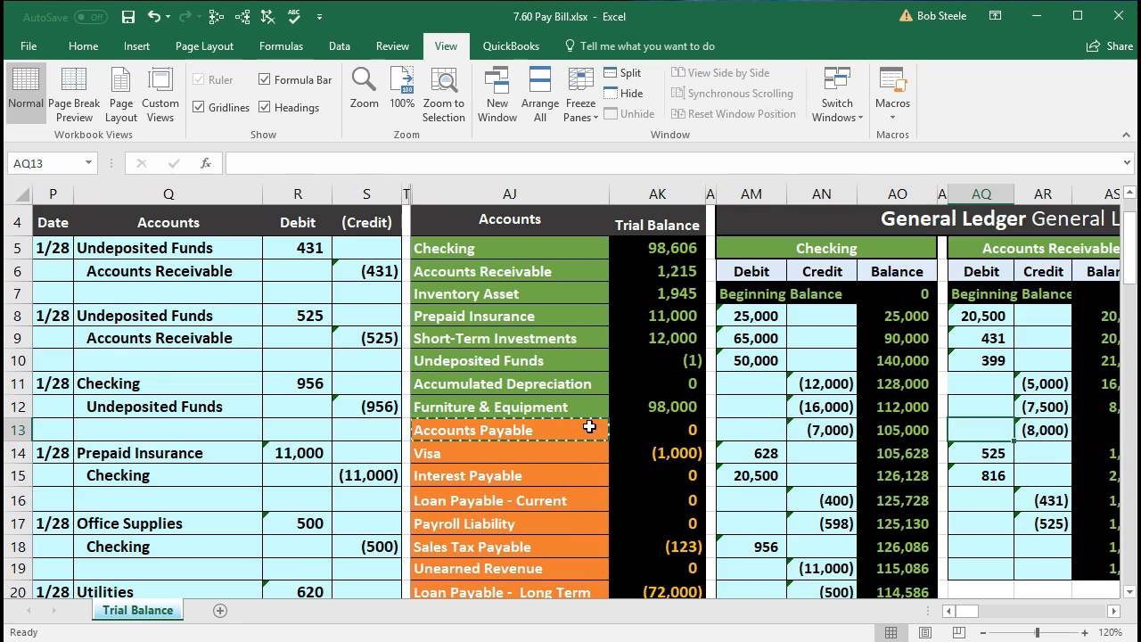
key("Right")
key("Right")
key("Right")
key("Right")
key("Right")
key("Right")
key("Right")
key("Right")
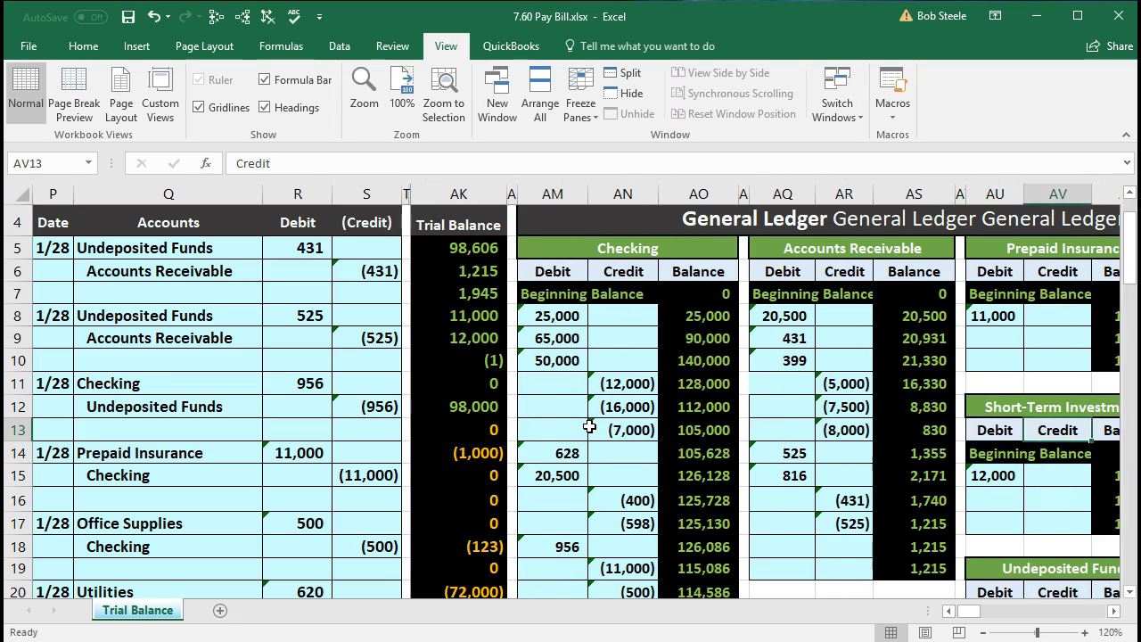
key("Right")
key("Right")
key("Right")
key("Right")
key("Right")
key("Right")
key("Right")
key("Right")
key("Right")
key("Right")
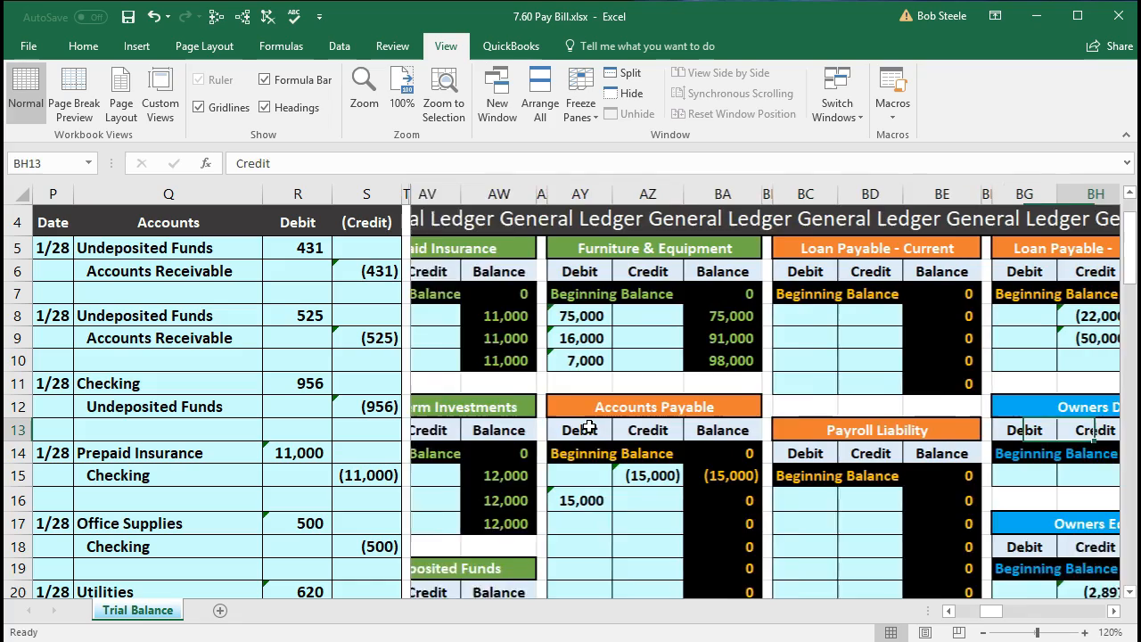
key("Right")
key("Right")
key("Right")
key("Right")
key("Right")
key("Right")
key("Right")
key("Right")
key("Right")
key("Right")
key("Right")
key("Right")
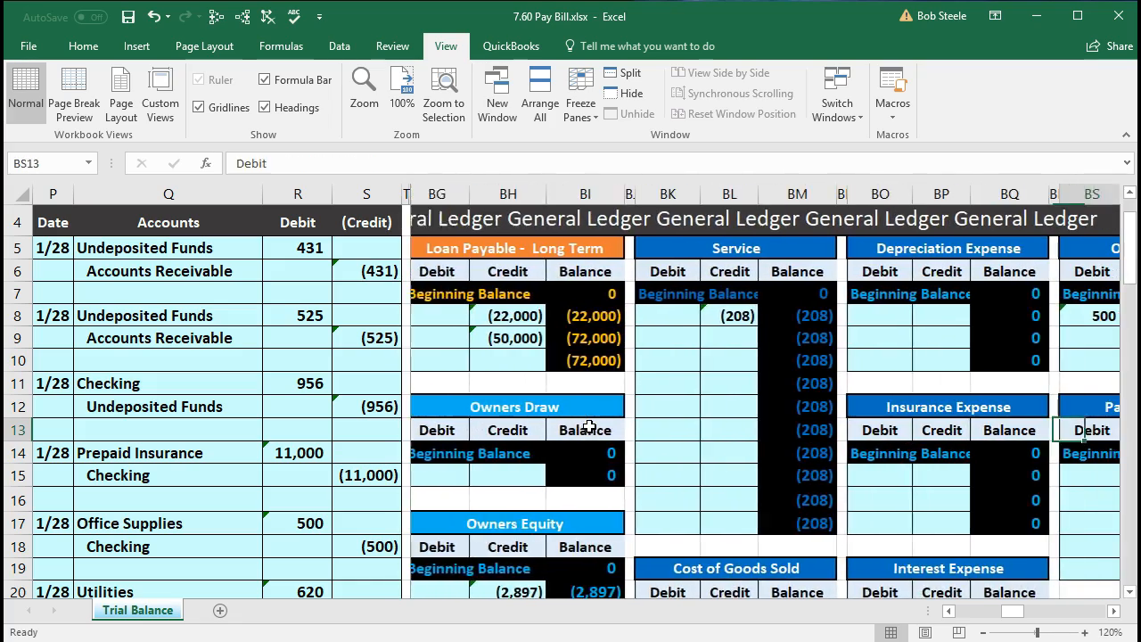
key("Right")
key("Right")
key("Right")
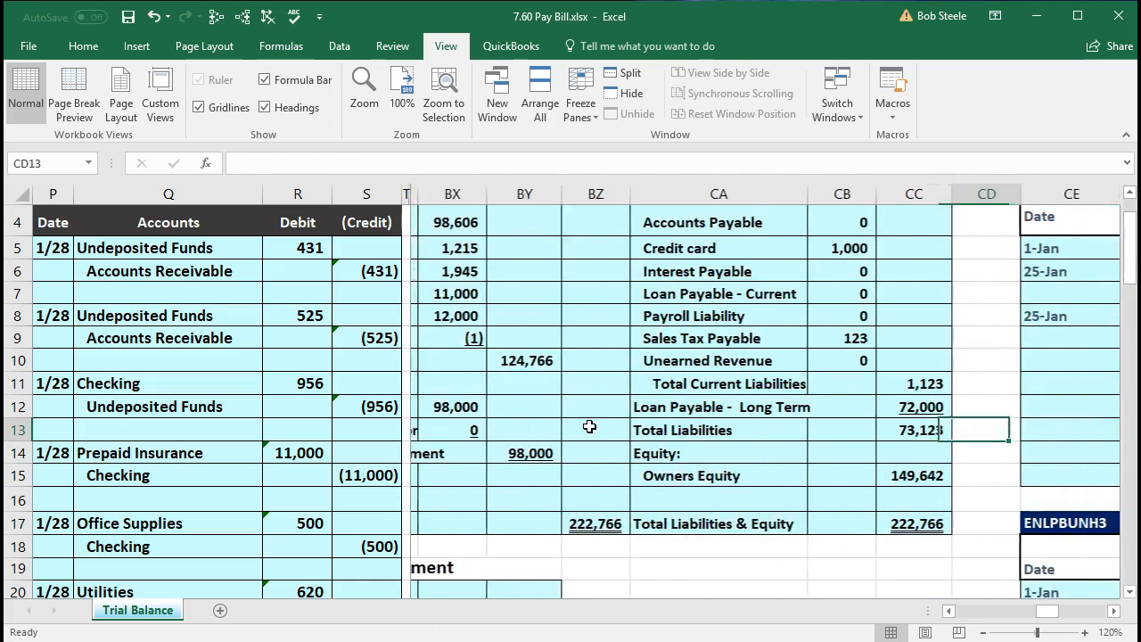
key("Right")
key("Right")
key("Right")
key("Right")
key("Right")
key("Right")
key("Right")
key("Right")
key("Right")
key("Right")
key("Right")
key("Right")
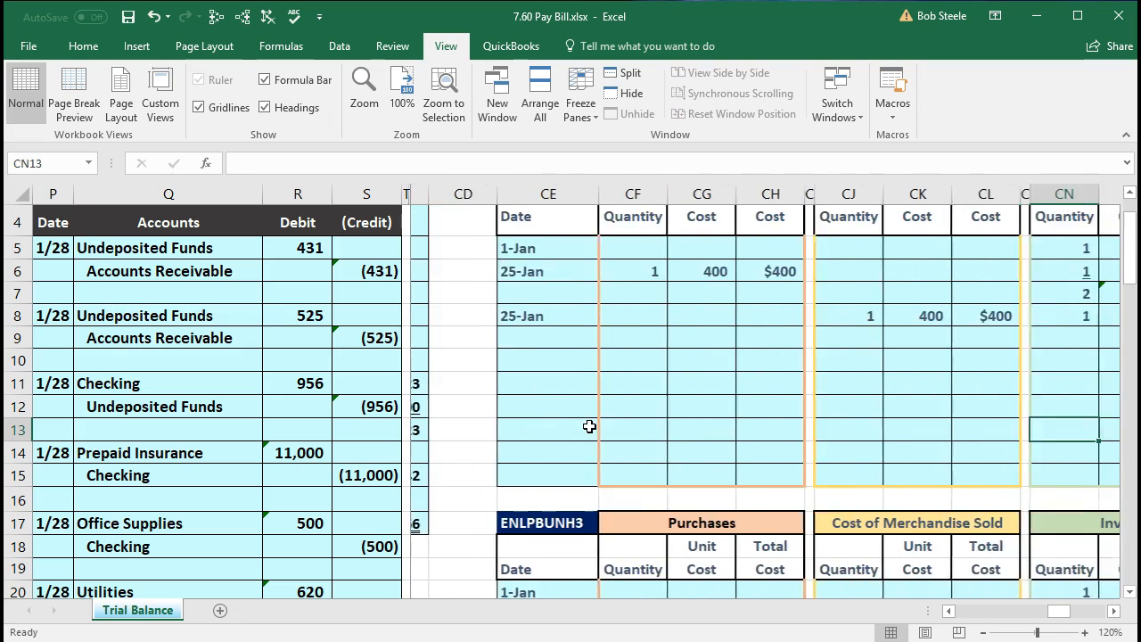
key("Right")
key("Right")
key("Right")
key("Right")
key("Right")
key("Right")
key("Right")
key("Right")
key("Right")
key("Right")
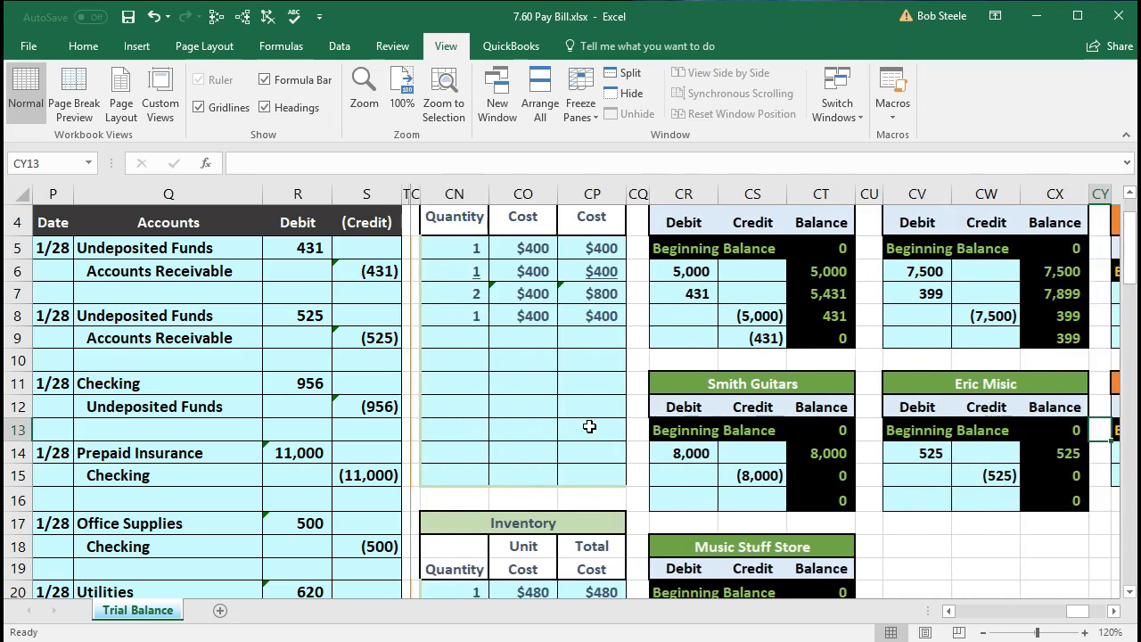
key("Right")
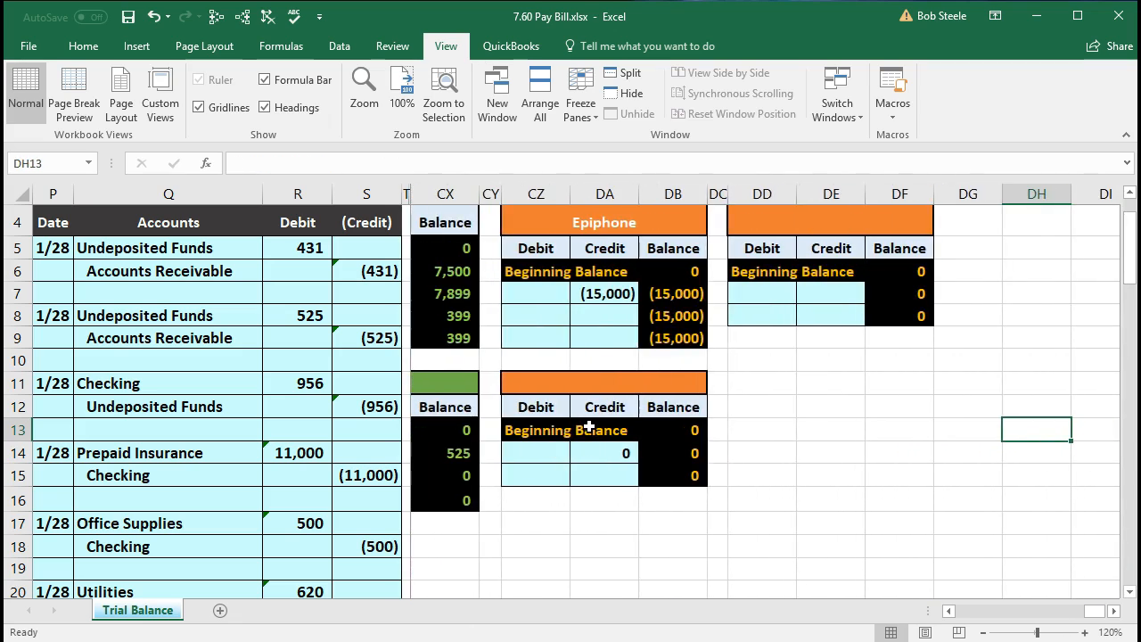
left_click(534, 223)
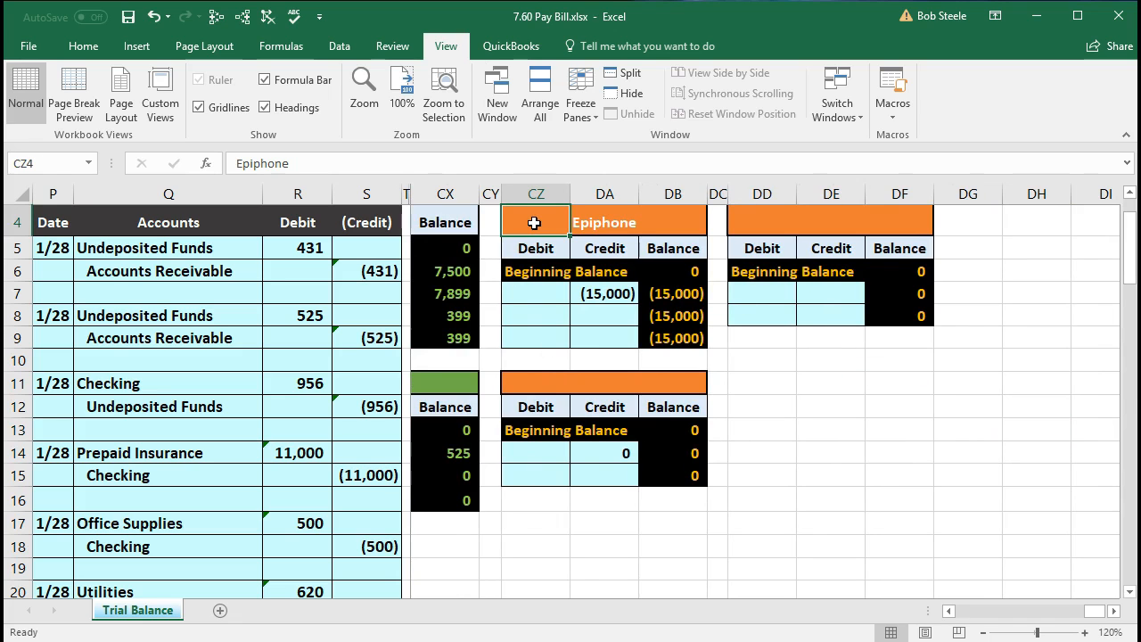
scroll(554, 272, "up", 1)
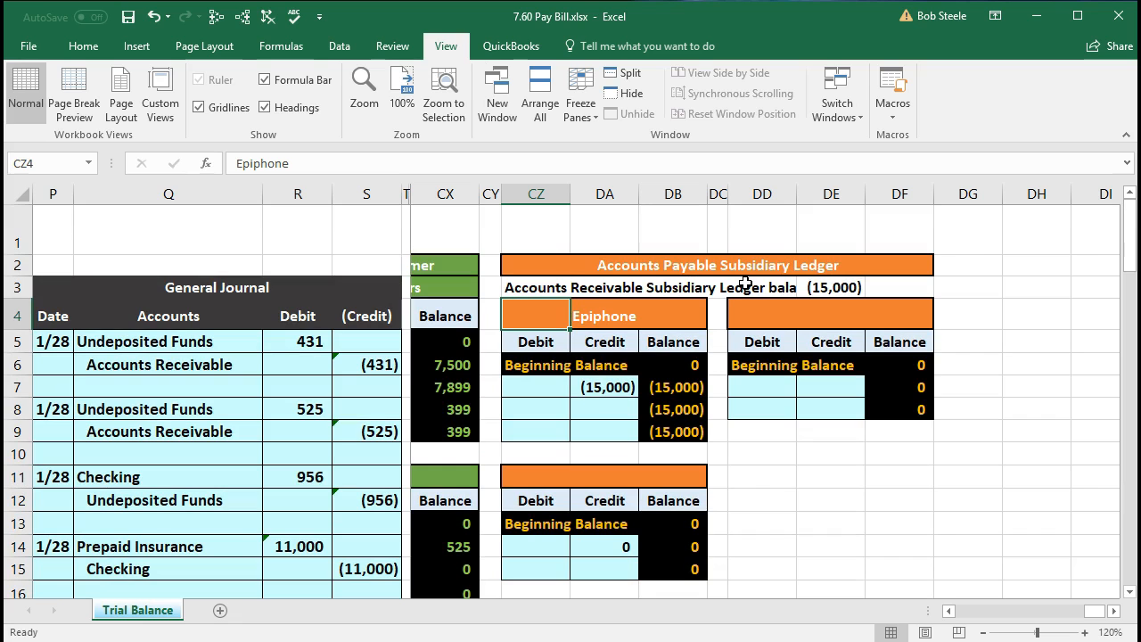
- Post the 1/28 bill payment to the Epiphone subsidiary account by linking debit cell CZ8 to the Accounts Payable journal debit with =R26
scroll(745, 284, "down", 5)
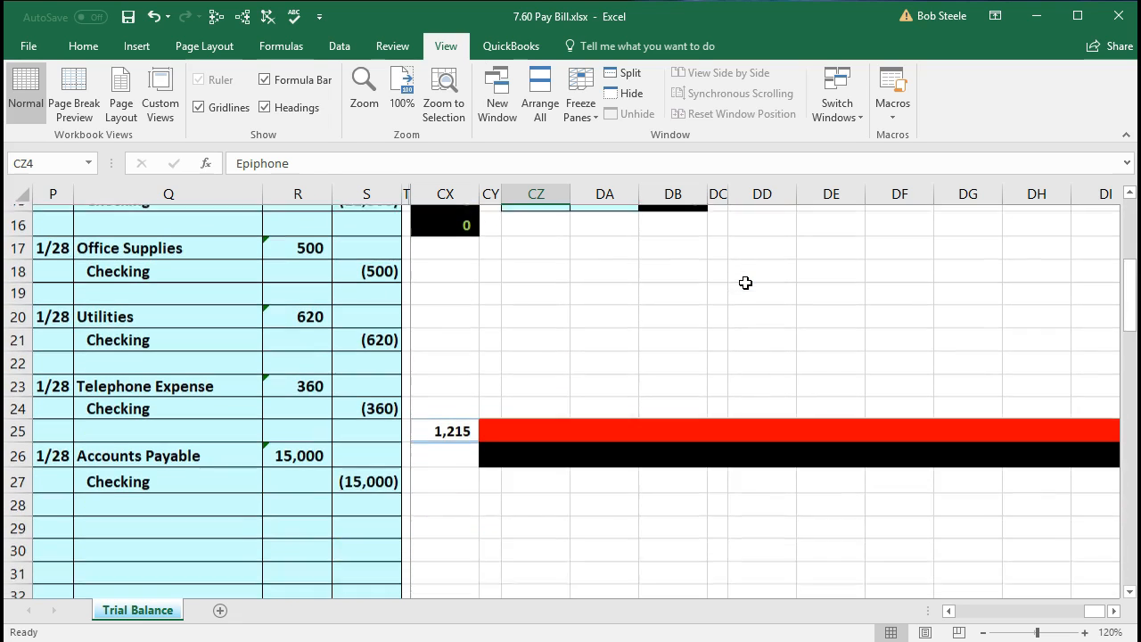
left_click(321, 449)
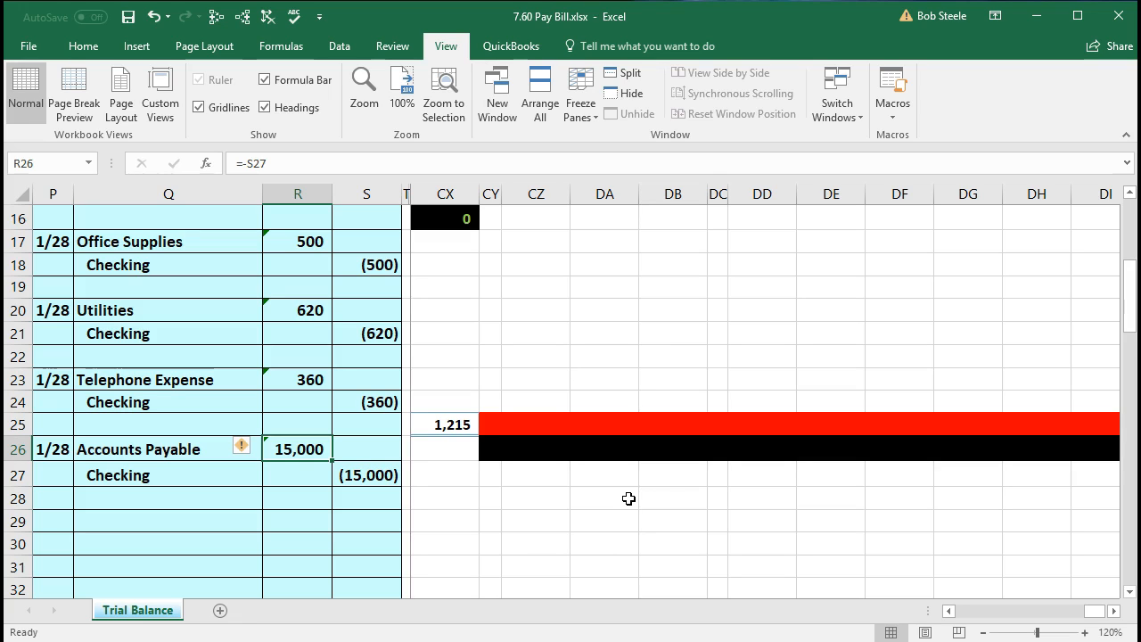
scroll(629, 499, "up", 5)
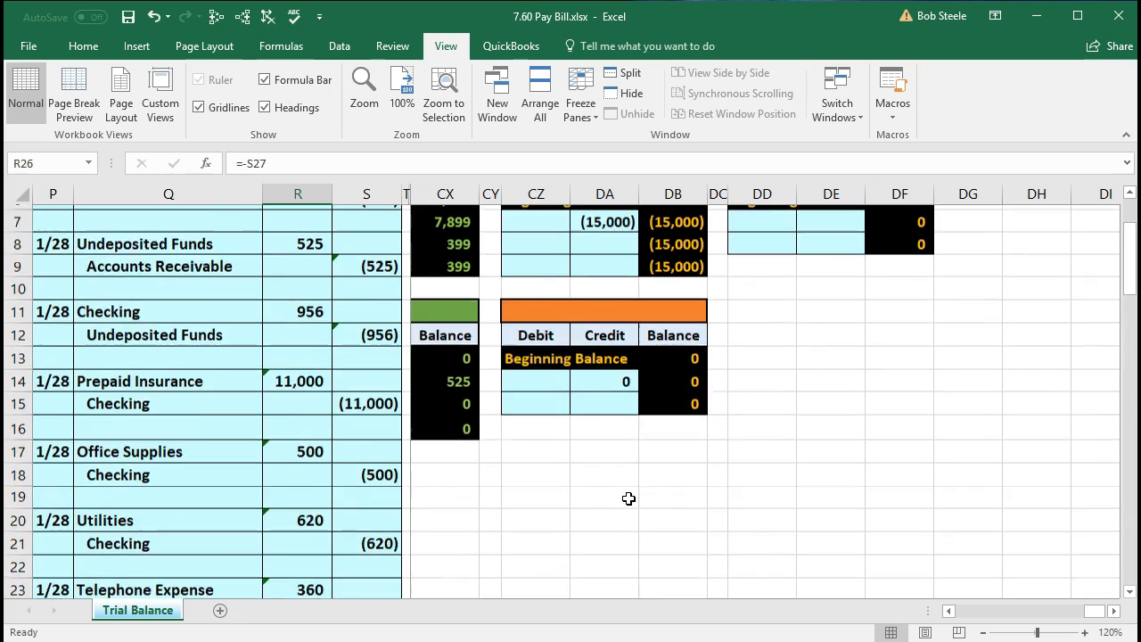
left_click(599, 316)
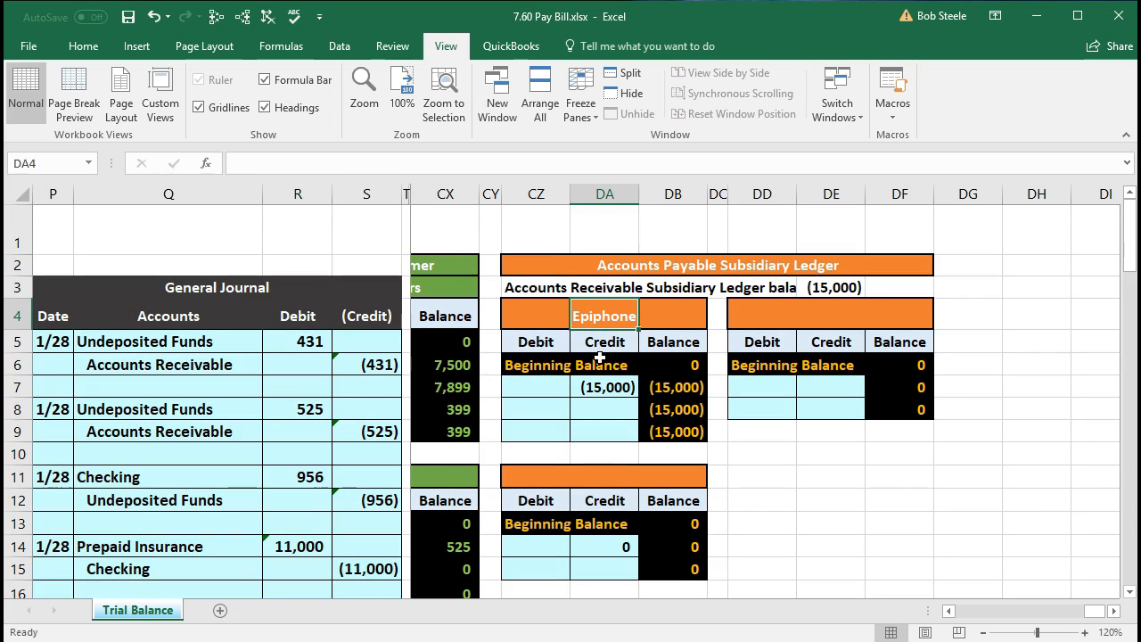
left_click(550, 411)
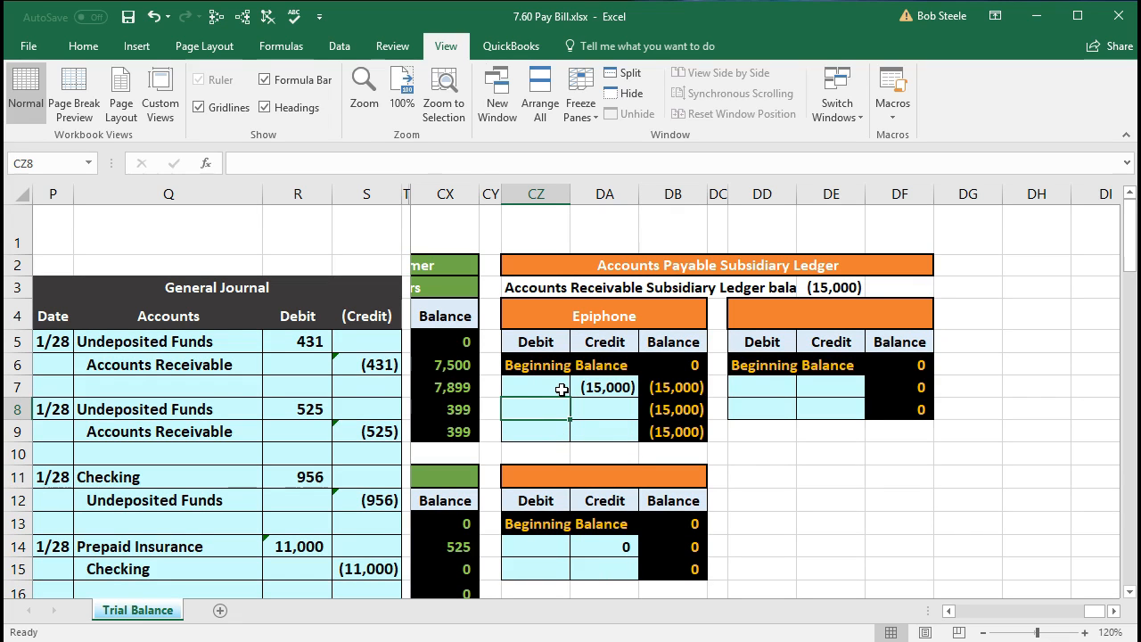
type("=")
scroll(562, 390, "down", 5)
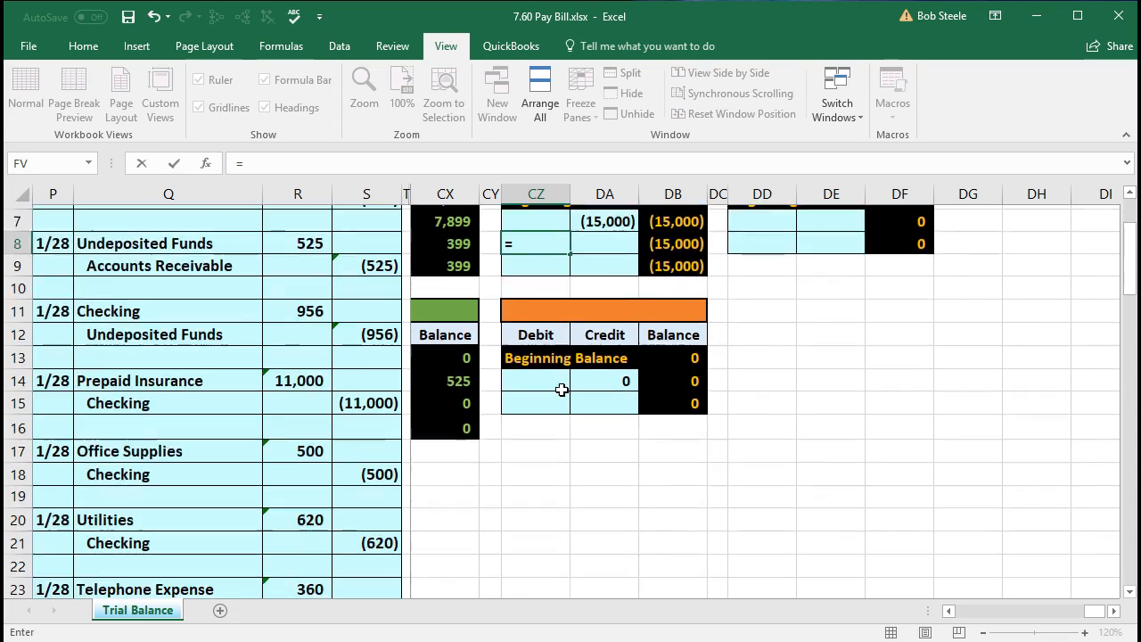
left_click(308, 441)
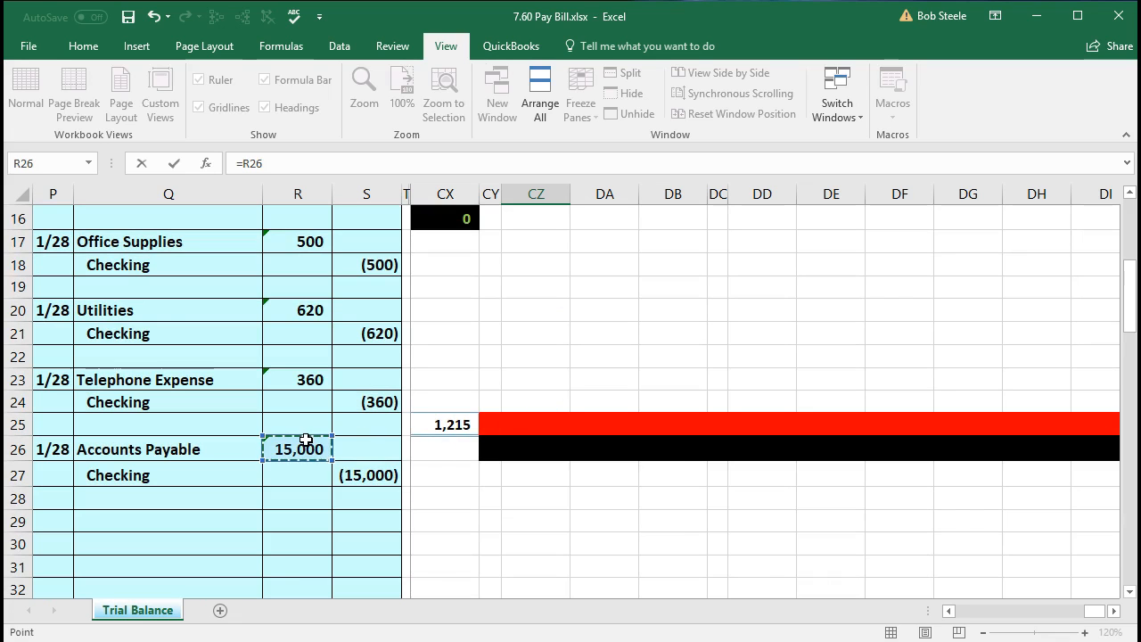
key("Return")
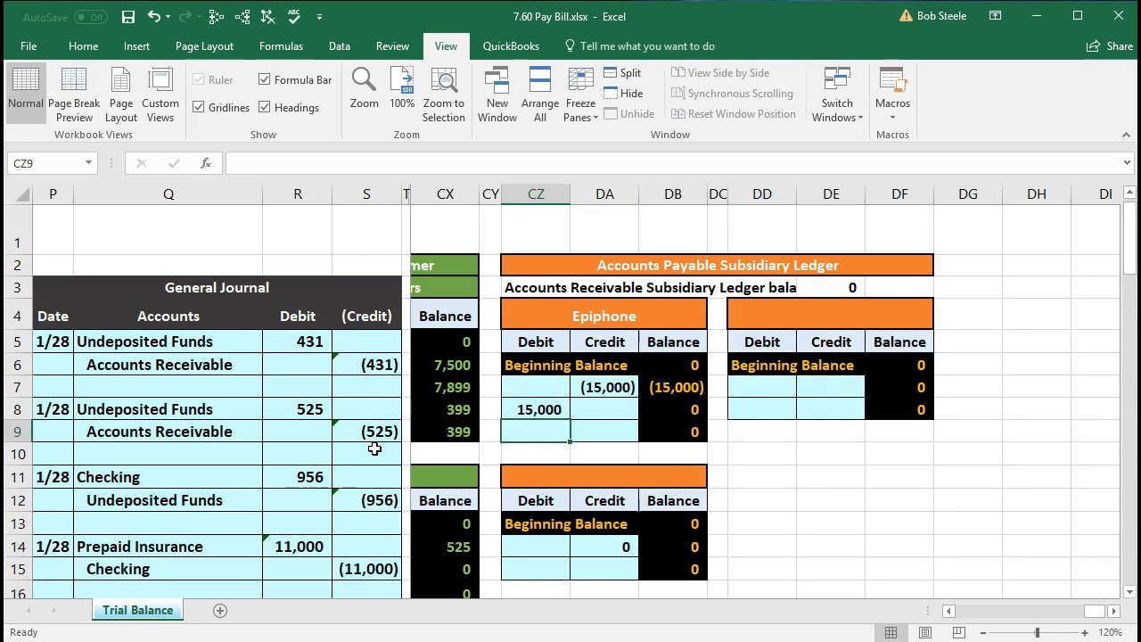
- Check the Epiphone balance in DB9 and inspect the Accounts Payable subsidiary ledger total in DE3
left_click(672, 431)
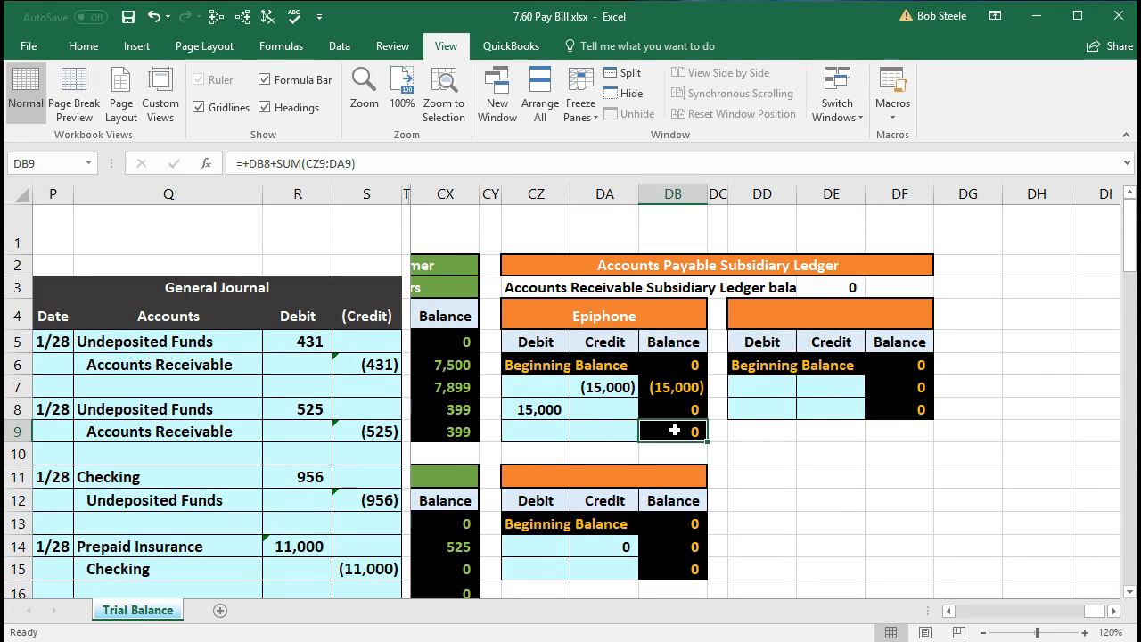
scroll(674, 429, "down", 2)
scroll(688, 428, "up", 2)
left_click(836, 286)
double_click(835, 286)
key("Return")
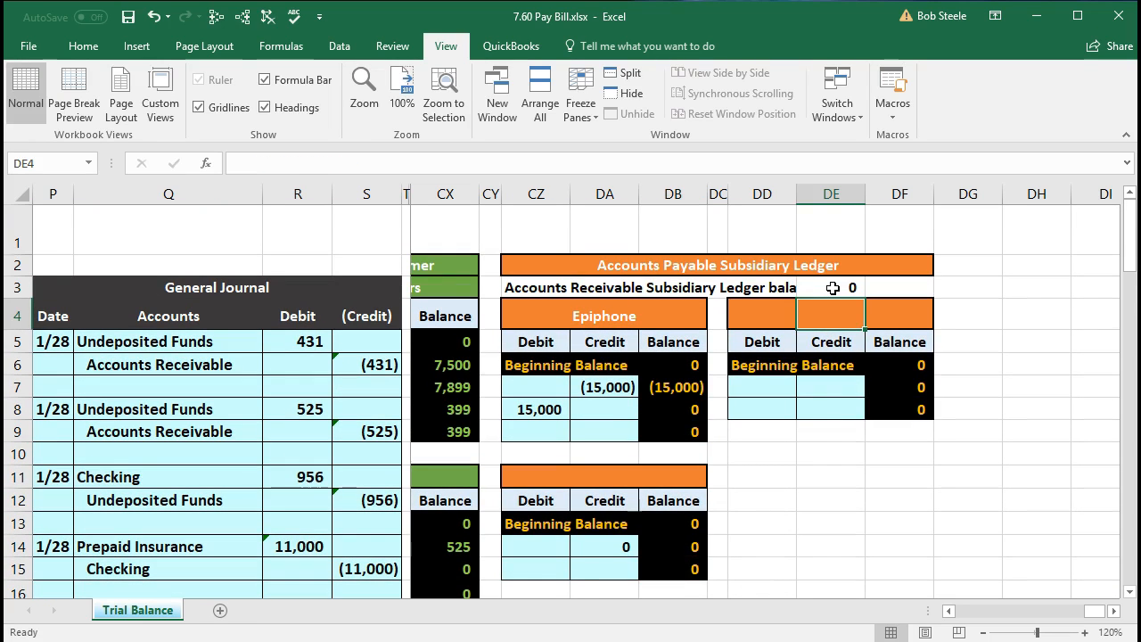
- Return to the Accounts Payable account in the general ledger and compare its running balance with the subsidiary ledger
key("Down")
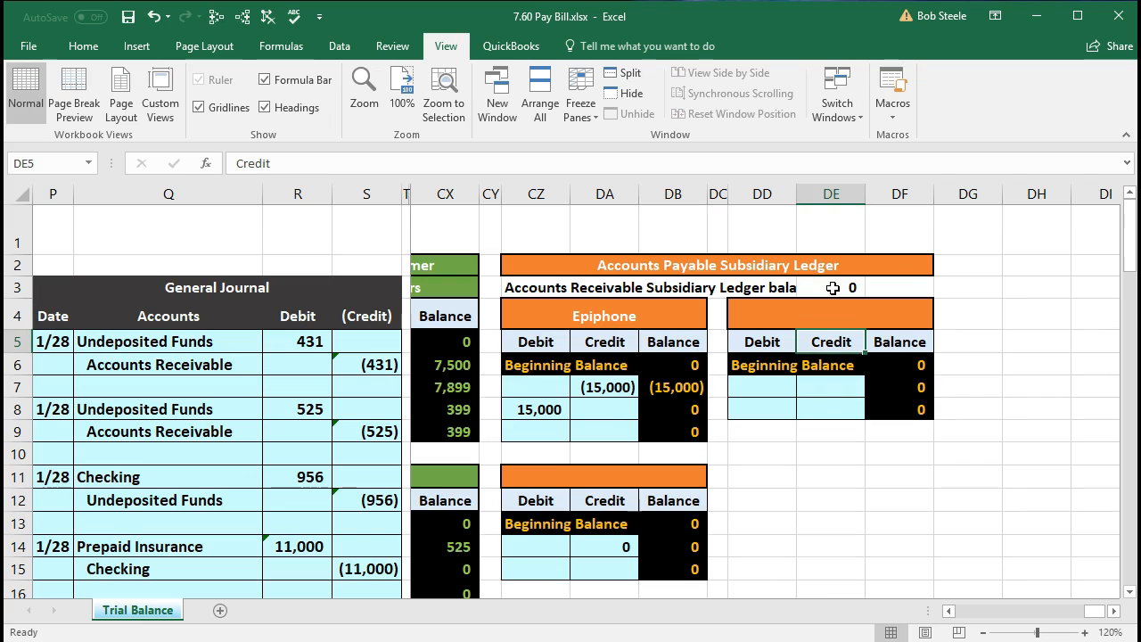
key("Left")
key("Left")
key("Left")
key("Left")
key("Left")
key("Left")
key("Left")
key("Left")
key("Left")
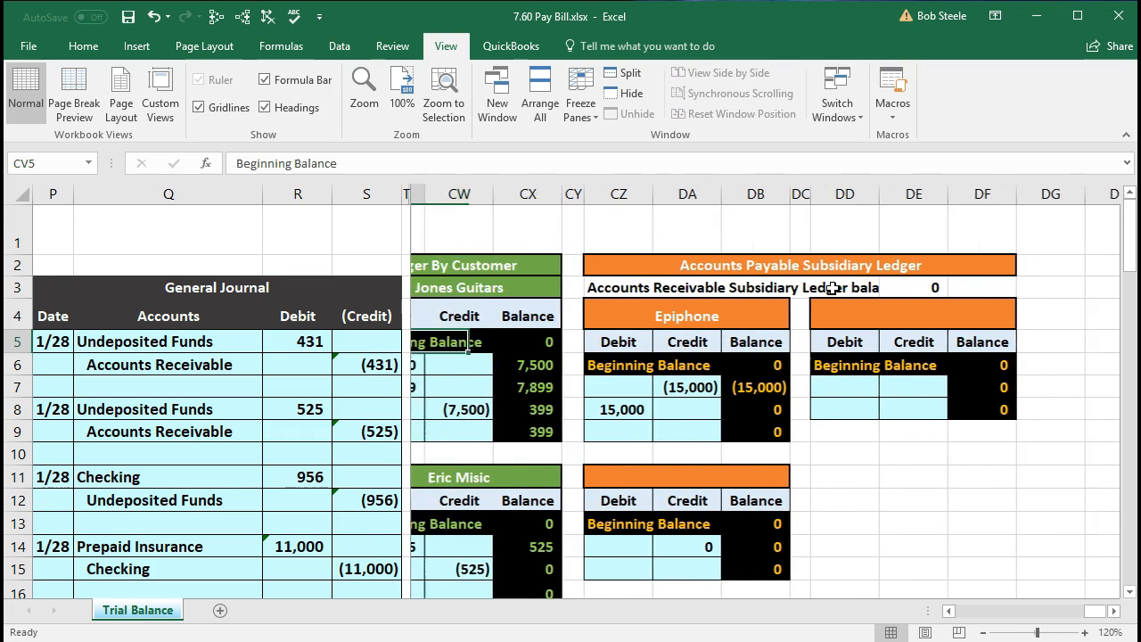
key("Left")
key("Left")
key("Left")
key("Left")
key("Left")
key("Left")
key("Left")
key("Left")
key("Left")
key("Left")
key("Left")
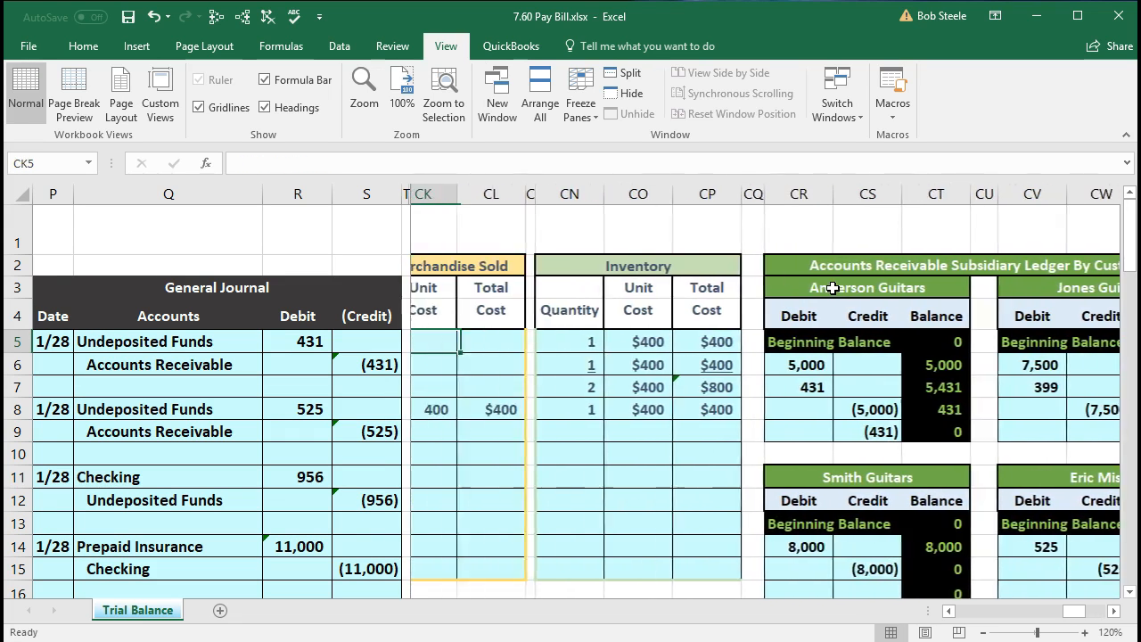
key("Left")
key("Left")
key("Left")
key("Left")
key("Left")
key("Left")
key("Left")
key("Left")
key("Left")
key("Left")
key("Left")
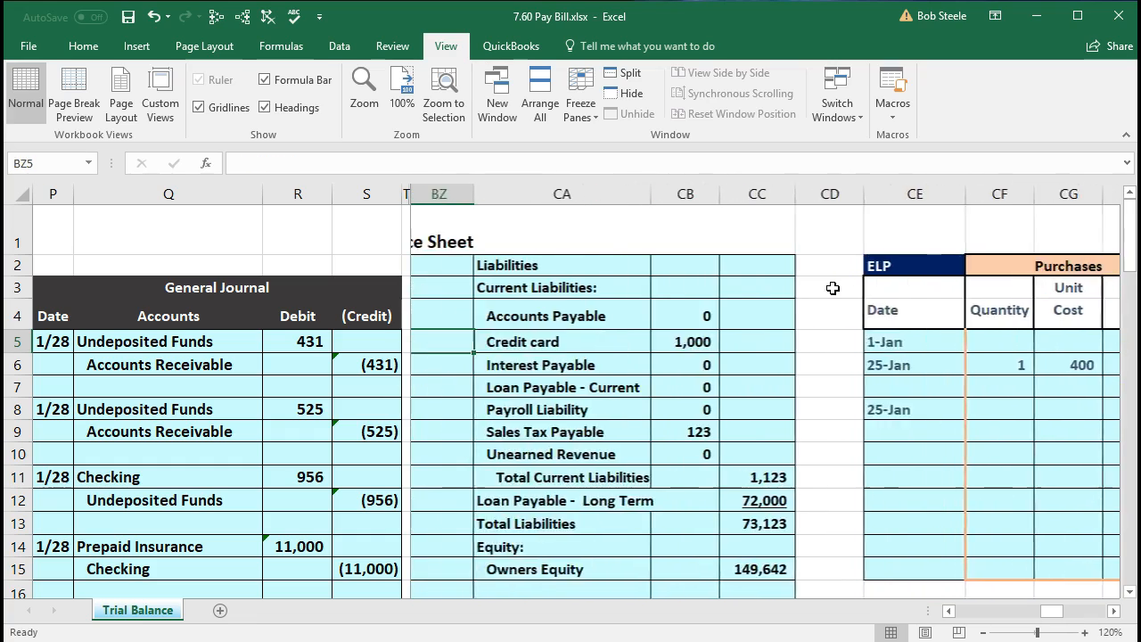
key("Left")
key("Left")
key("Left")
key("Left")
key("Left")
key("Left")
key("Left")
key("Left")
key("Left")
key("Left")
key("Left")
key("Left")
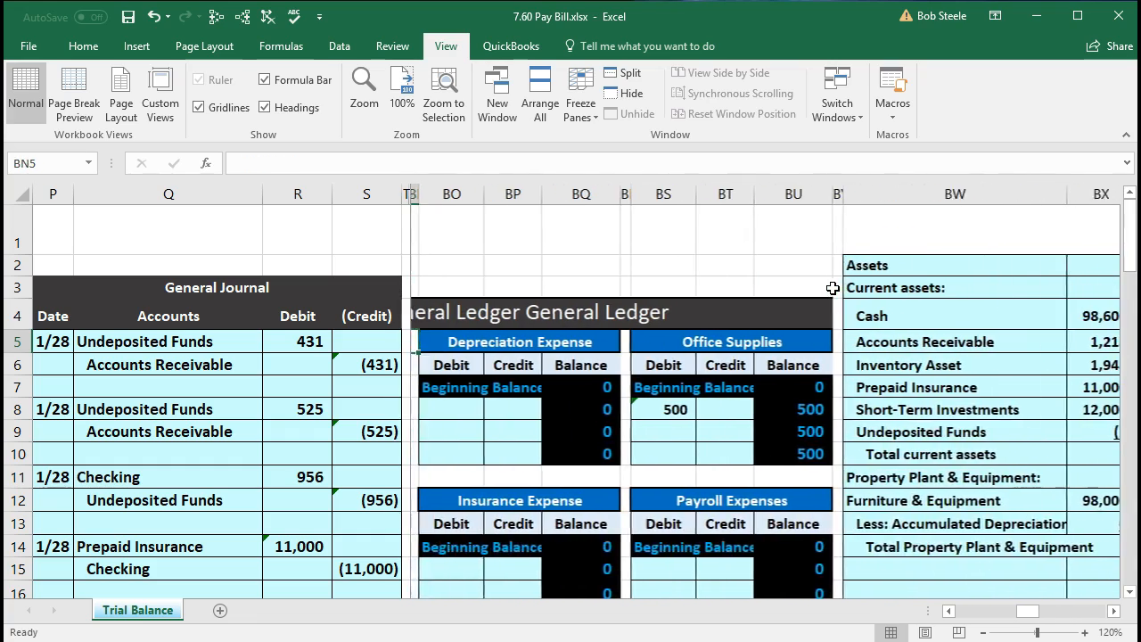
key("Left")
key("Left")
key("Left")
key("Left")
key("Left")
key("Left")
key("Left")
key("Left")
key("Left")
key("Left")
key("Left")
key("Left")
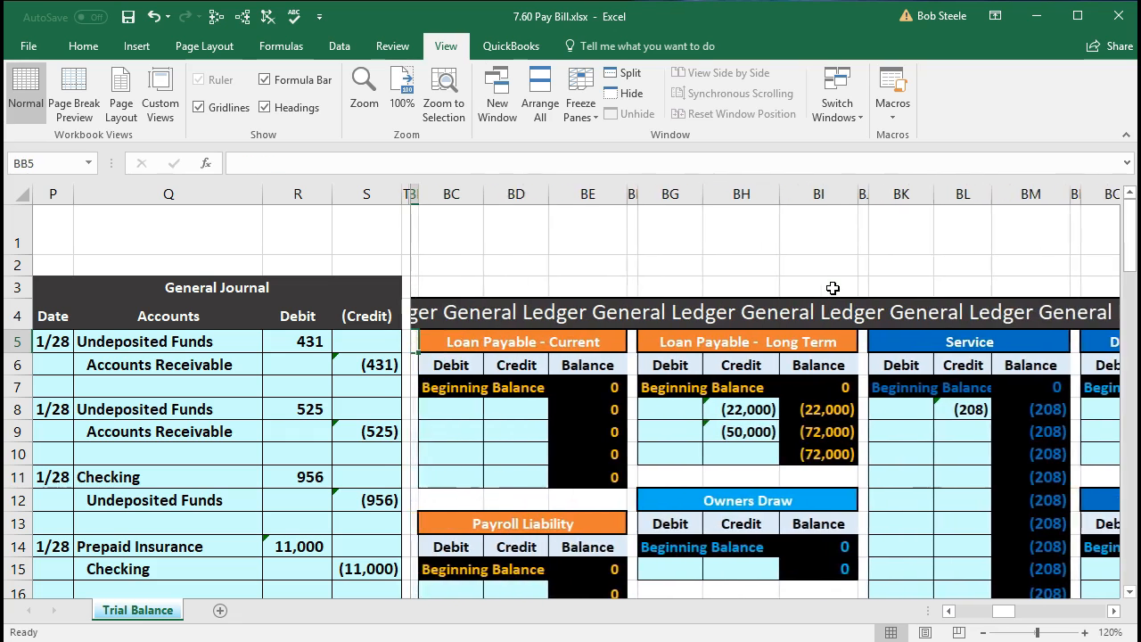
key("Left")
key("Left")
key("Left")
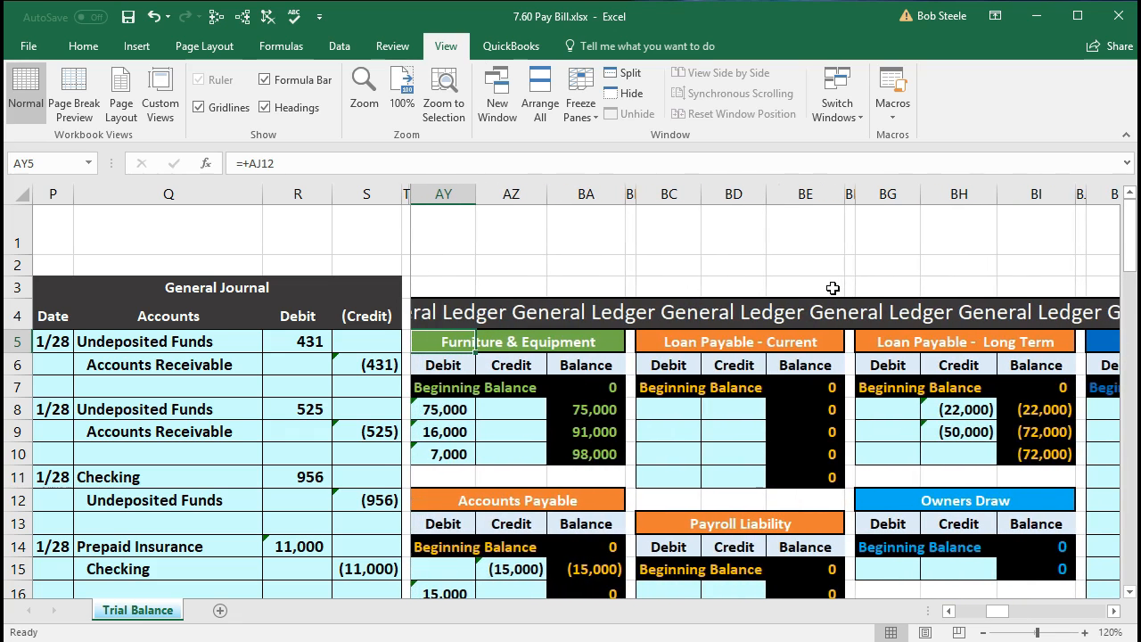
scroll(833, 288, "down", 2)
left_click(610, 471)
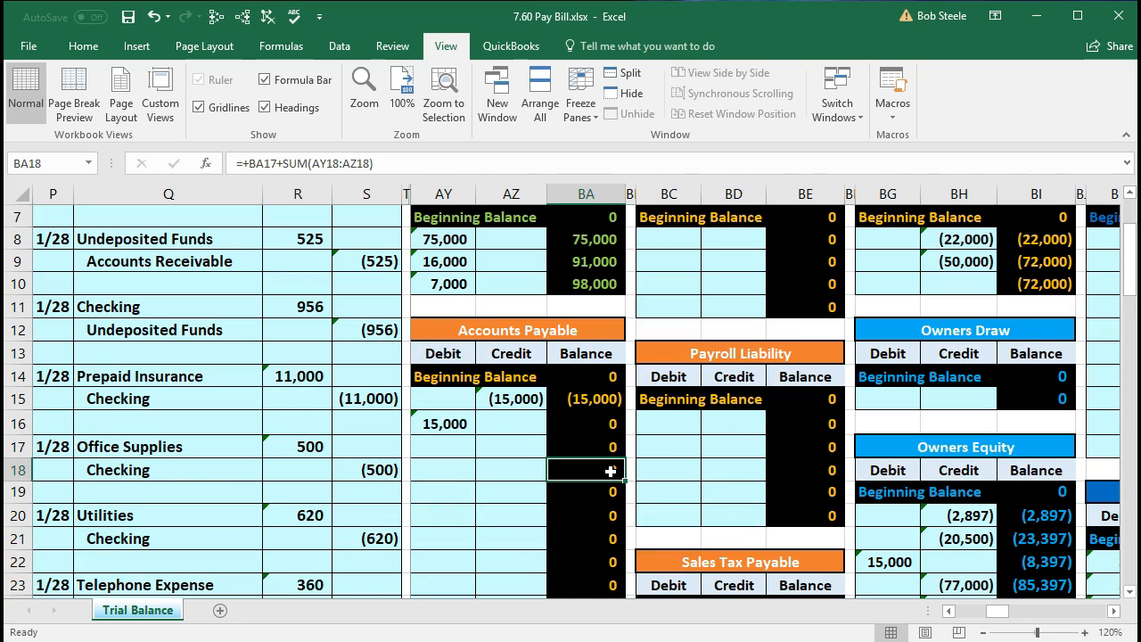
- Go back to the trial balance and review the Accounts Payable balance in AK13
key("Left")
key("Left")
key("Left")
key("Left")
key("Left")
key("Left")
key("Left")
key("Left")
key("Left")
key("Left")
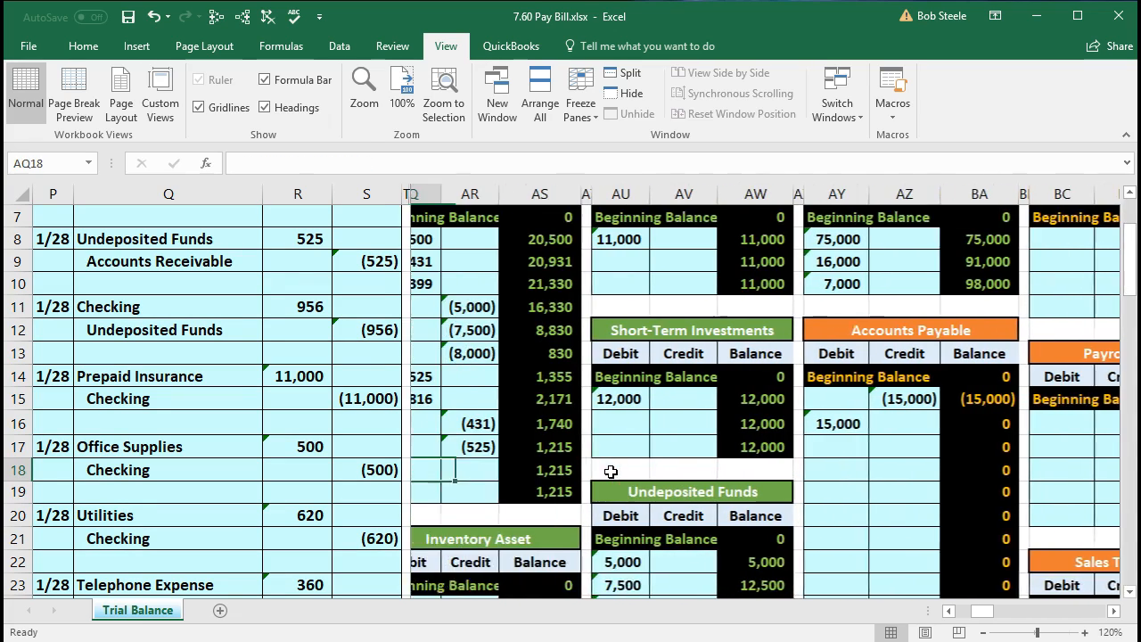
key("Left")
key("Left")
key("Left")
key("Left")
key("Left")
key("Left")
key("Left")
key("Left")
key("Left")
key("Left")
key("Left")
key("Left")
key("Left")
key("Left")
key("Left")
key("Left")
key("Left")
key("Left")
key("Left")
key("Left")
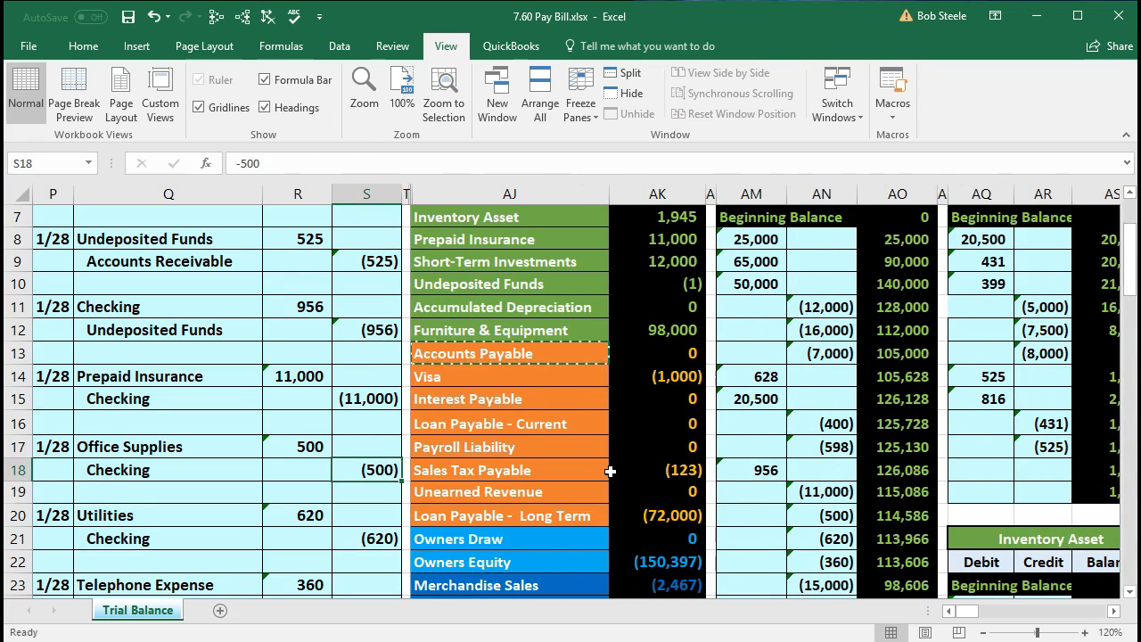
left_click(654, 355)
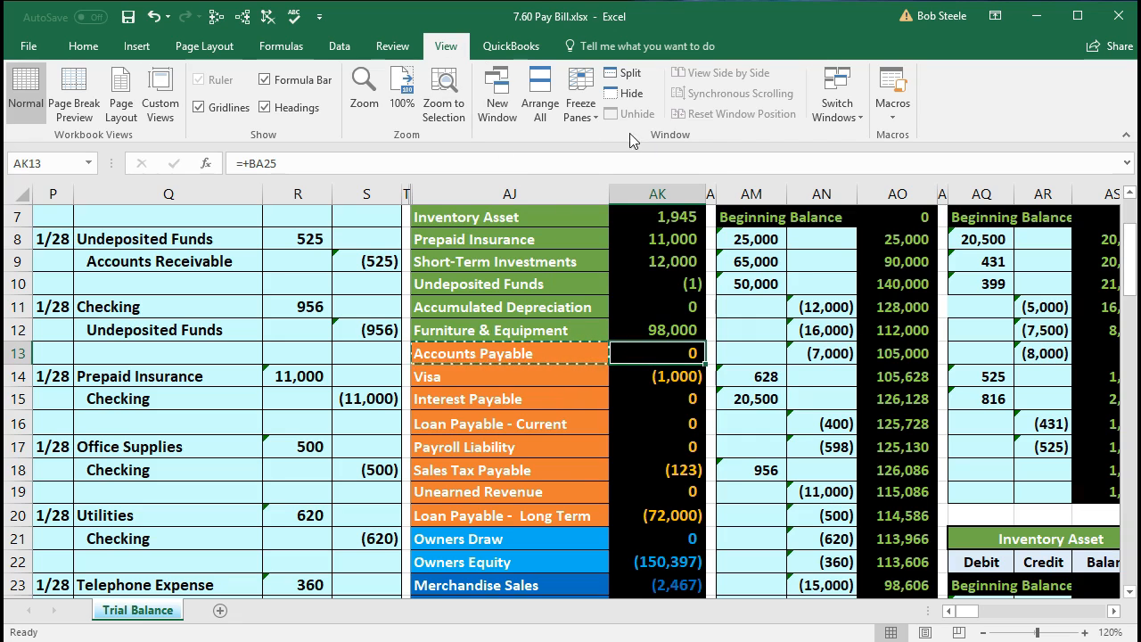
- Unfreeze the worksheet panes and select the Checking balance in AK5 of the trial balance
left_click(581, 96)
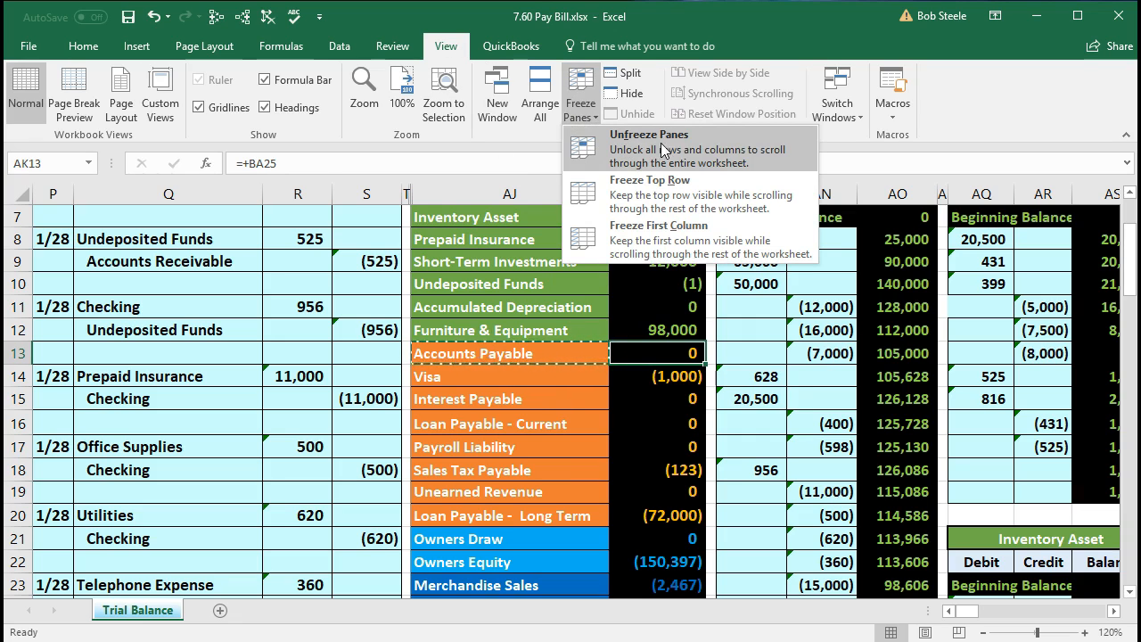
left_click(710, 155)
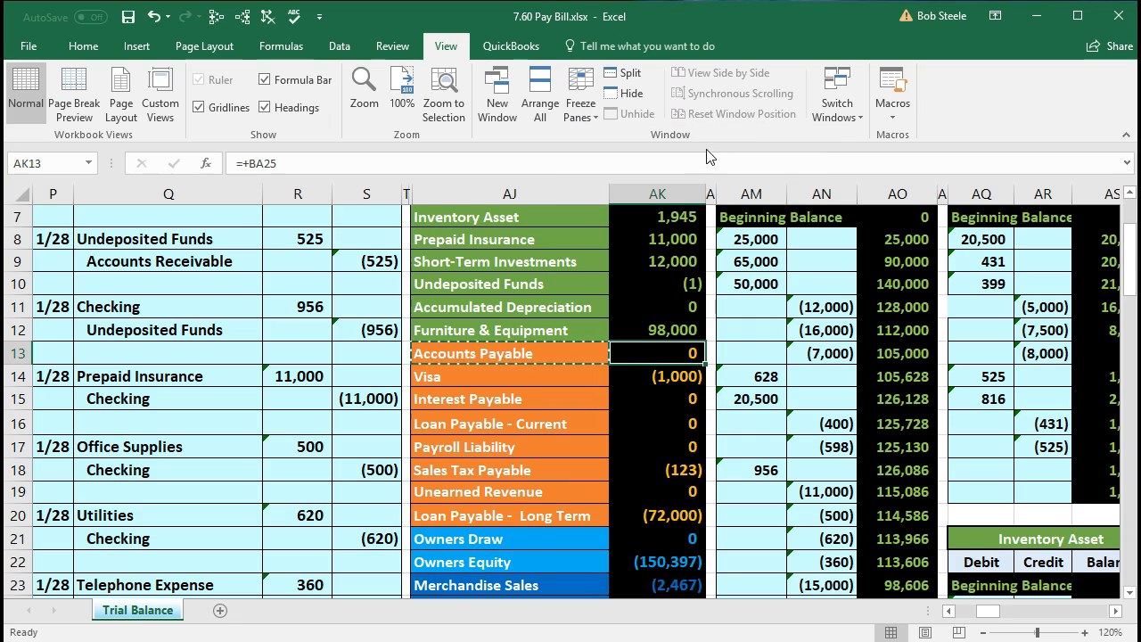
scroll(587, 401, "up", 1)
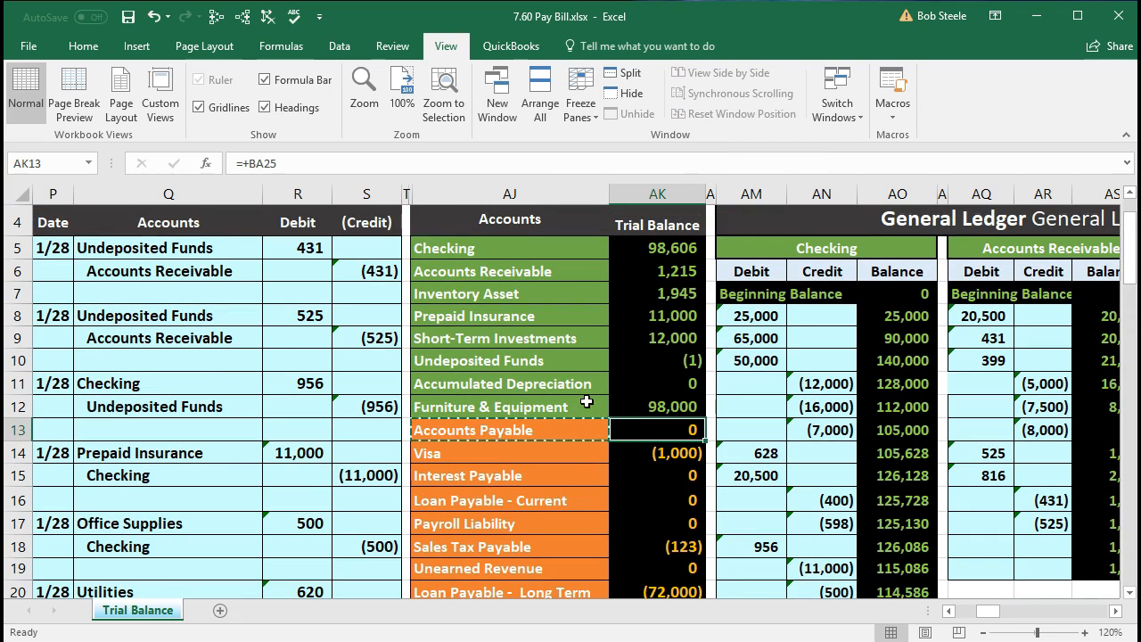
left_click(630, 250)
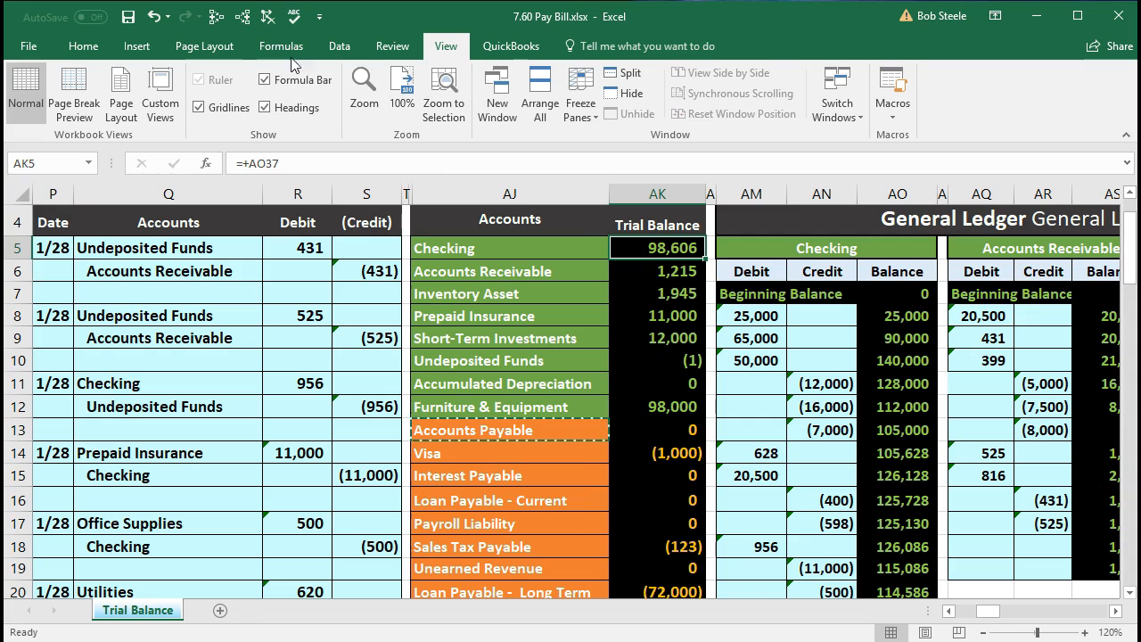
- Trace the dependents of the trial balance's Checking balance in AK5 and Accounts Payable balance in AK13
left_click(244, 20)
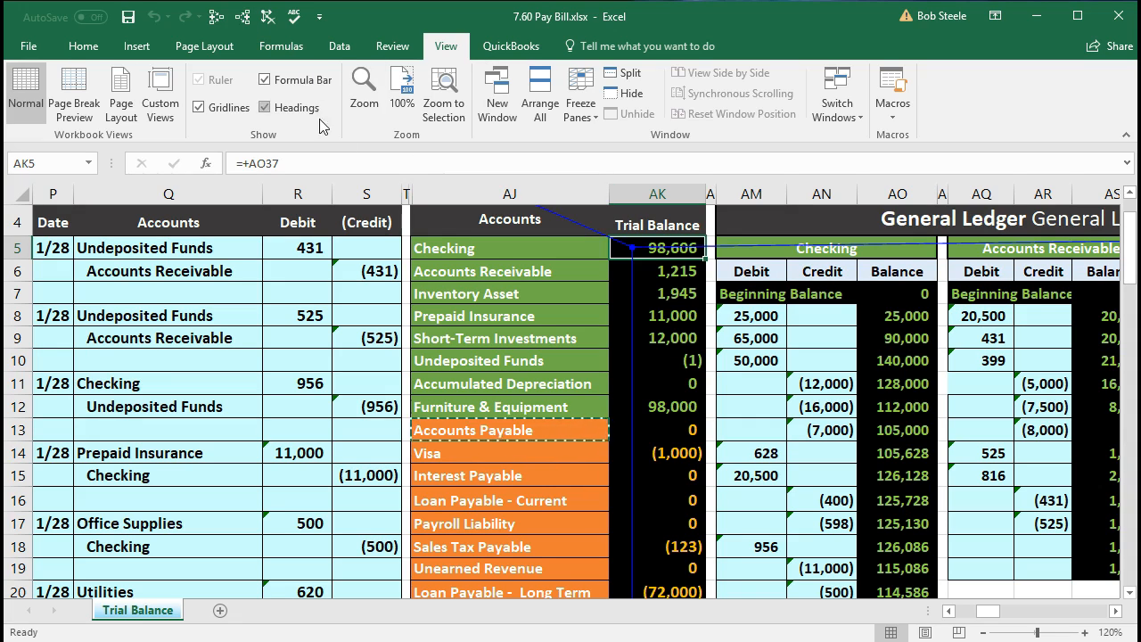
left_click(658, 433)
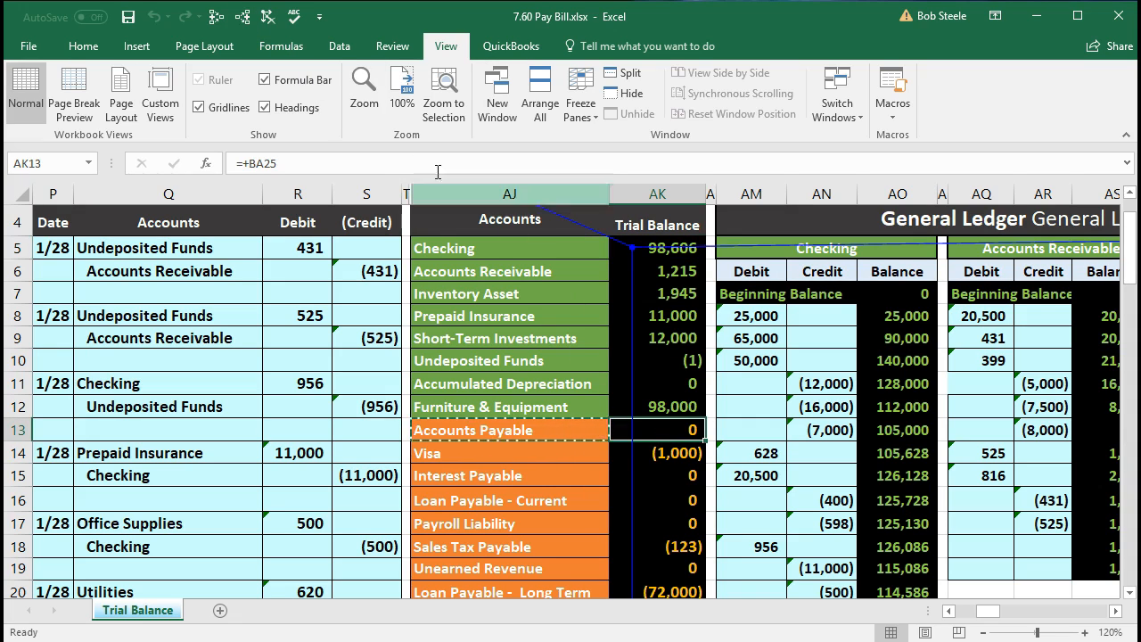
left_click(248, 21)
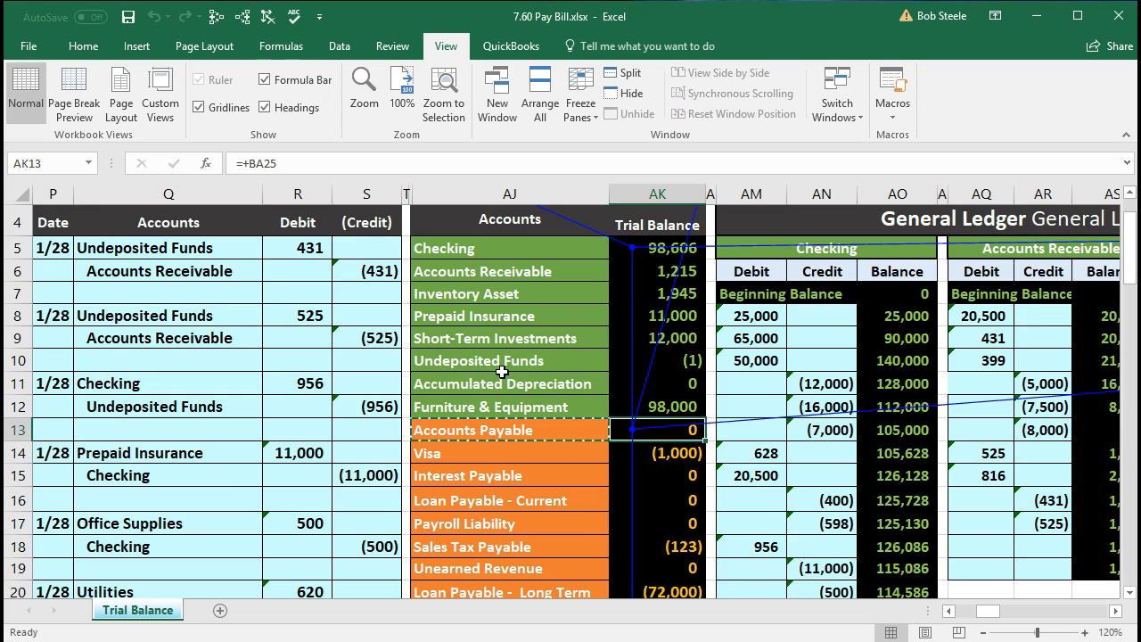
- Follow the dependent arrows across the general ledger to the balance sheet and inspect the Cash formula in BX4
key("Right")
key("Right")
key("Right")
key("Right")
key("Right")
key("Right")
key("Right")
key("Right")
key("Right")
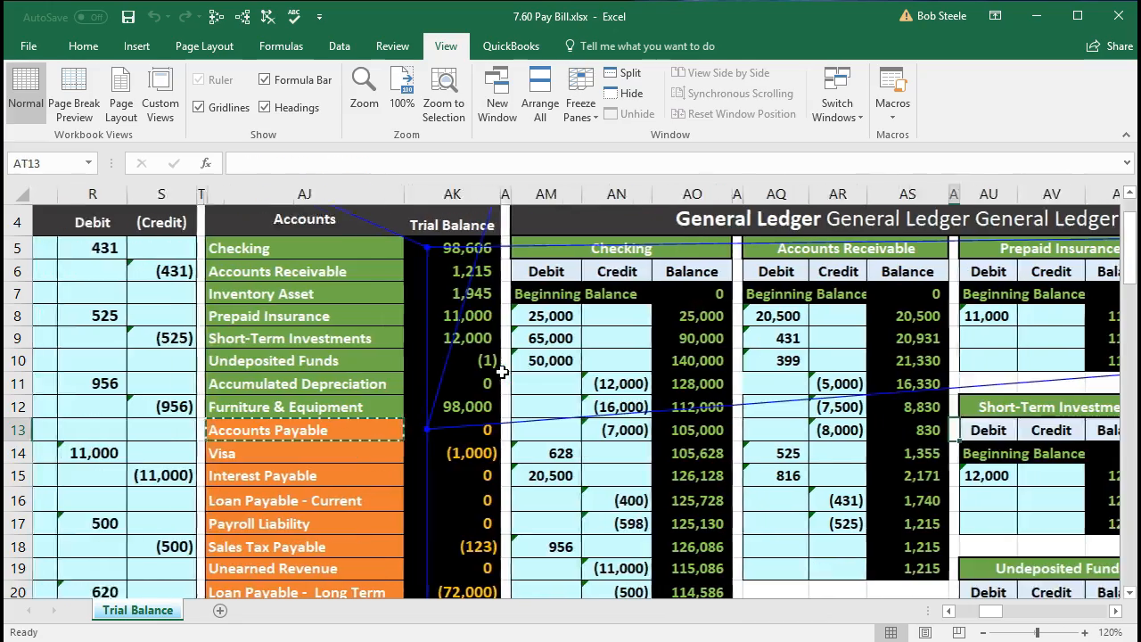
key("Right")
key("Right")
key("Right")
key("Right")
key("Right")
key("Right")
key("Right")
key("Right")
key("Right")
key("Right")
key("Right")
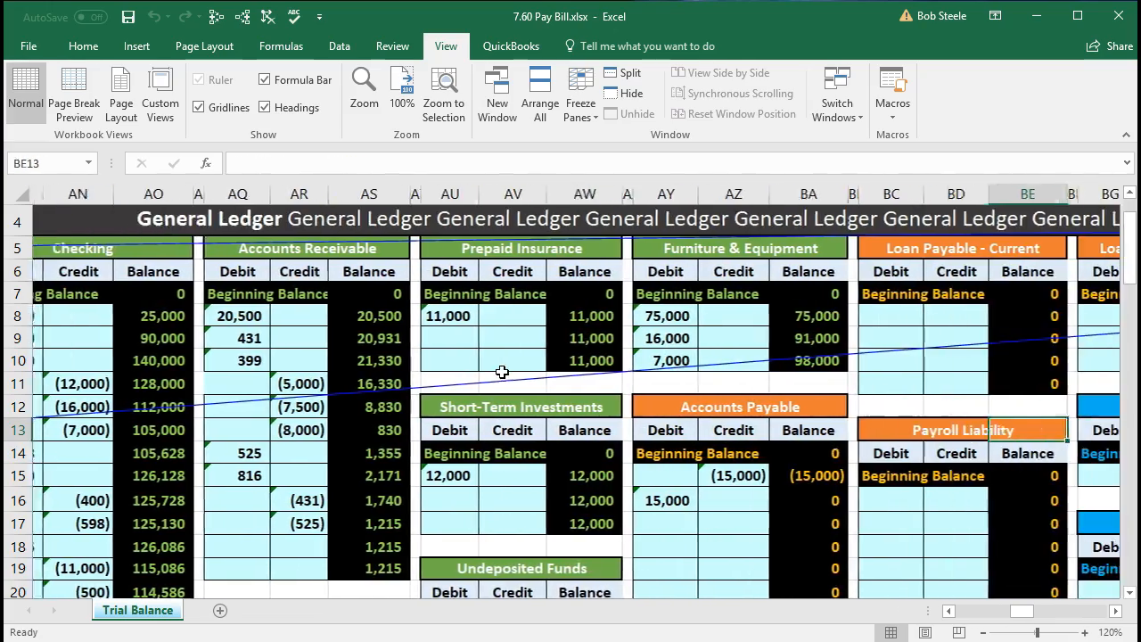
key("Right")
key("Right")
key("Right")
key("Right")
key("Right")
key("Right")
key("Right")
key("Right")
key("Right")
key("Right")
key("Right")
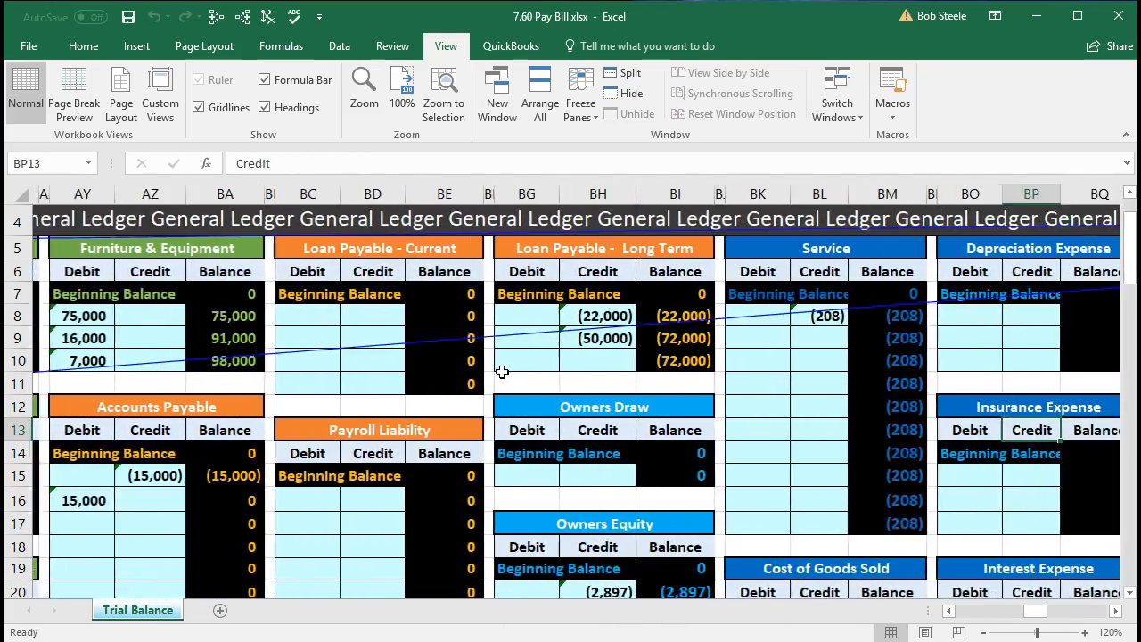
key("Right")
key("Right")
key("Right")
key("Right")
key("Right")
key("Right")
key("Right")
key("Right")
key("Right")
key("Right")
key("Right")
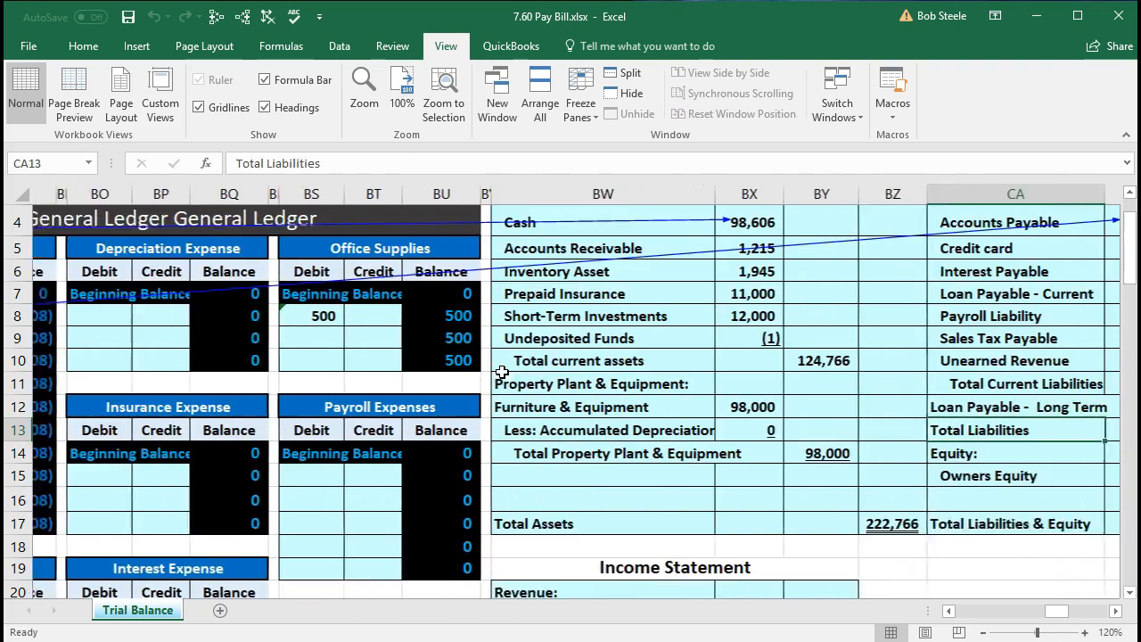
key("Right")
key("Right")
key("Right")
key("Right")
key("Right")
scroll(502, 372, "up", 1)
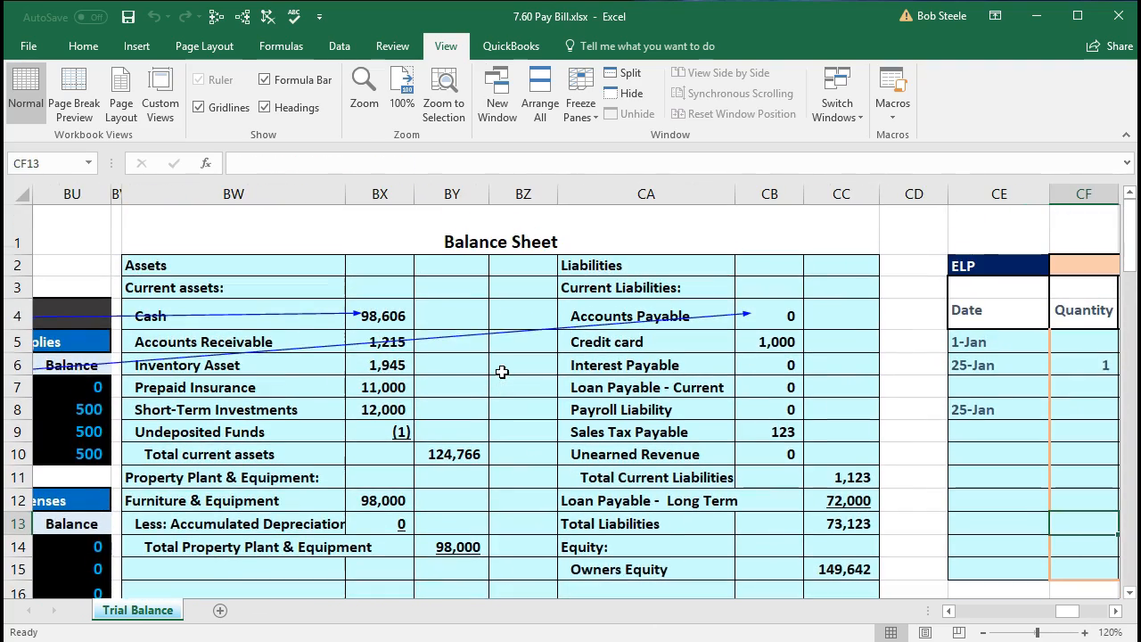
left_click(387, 308)
- Compare total assets in BZ17 with total liabilities and equity in CC17, and check Accounts Payable in CB4
scroll(524, 519, "down", 1)
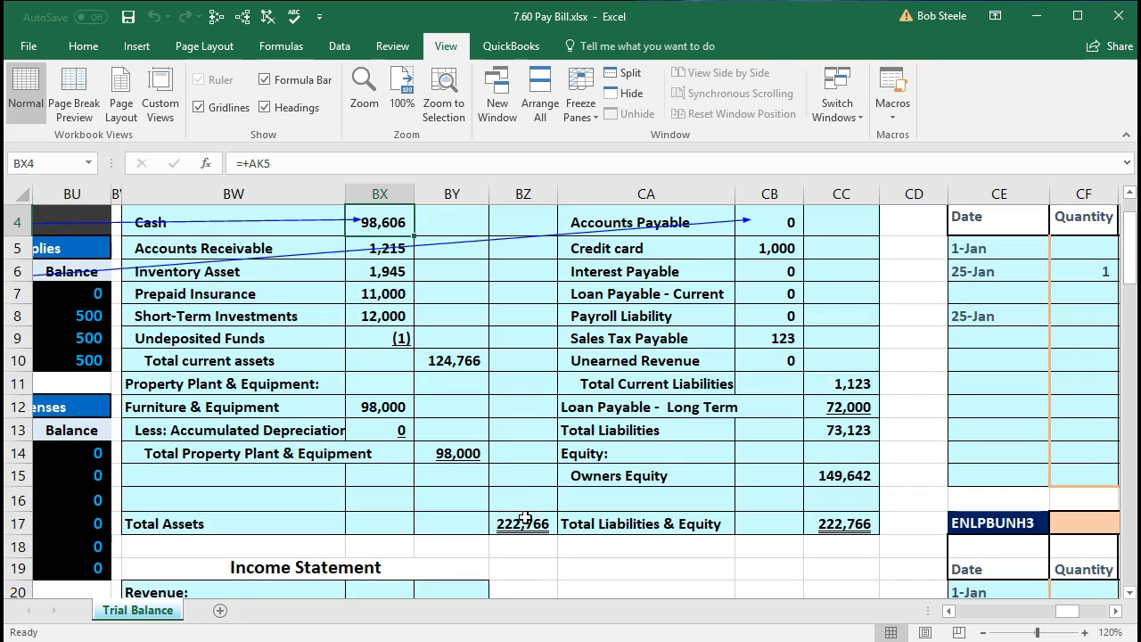
left_click(525, 522)
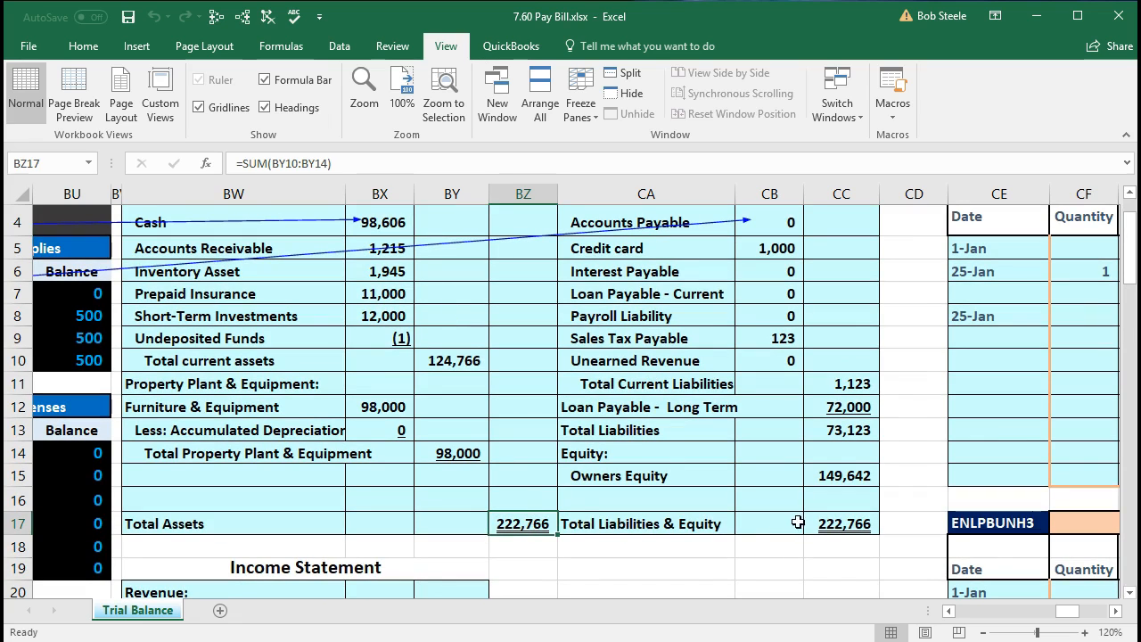
left_click(827, 524)
scroll(835, 573, "up", 2)
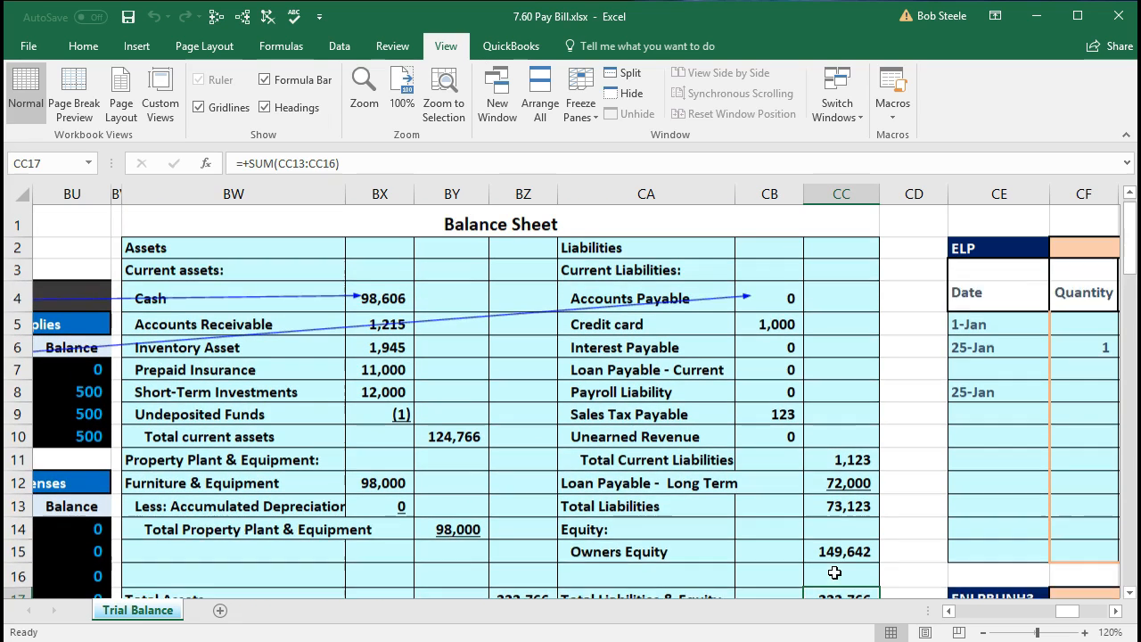
left_click(784, 315)
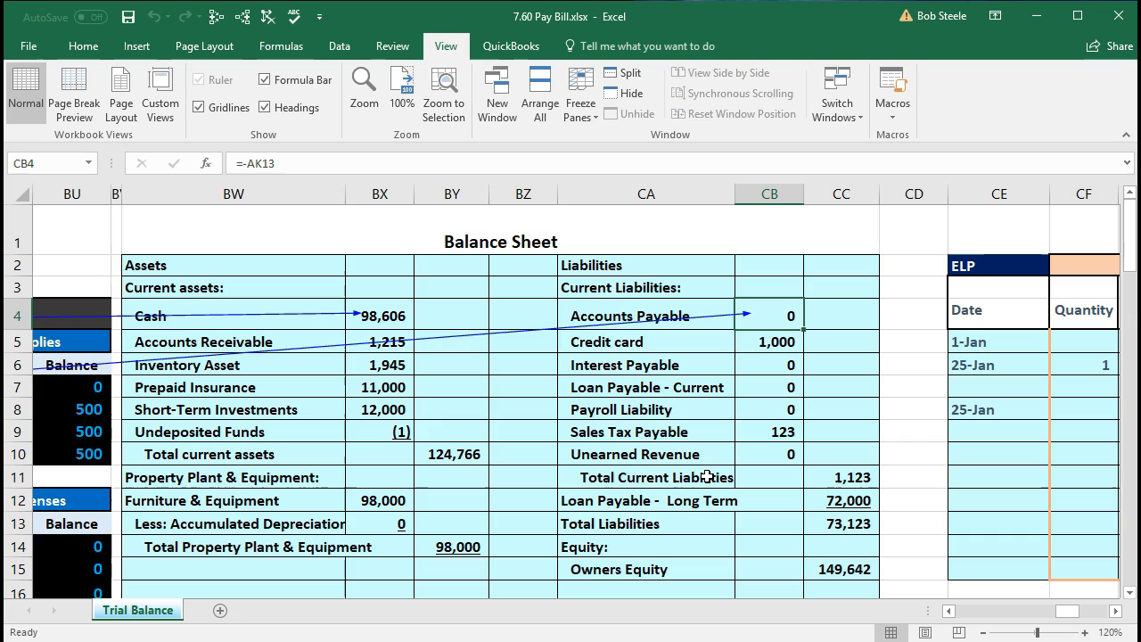
- Review the income statement's revenue and expense lines and inspect the net income formula in BY42
scroll(707, 477, "down", 5)
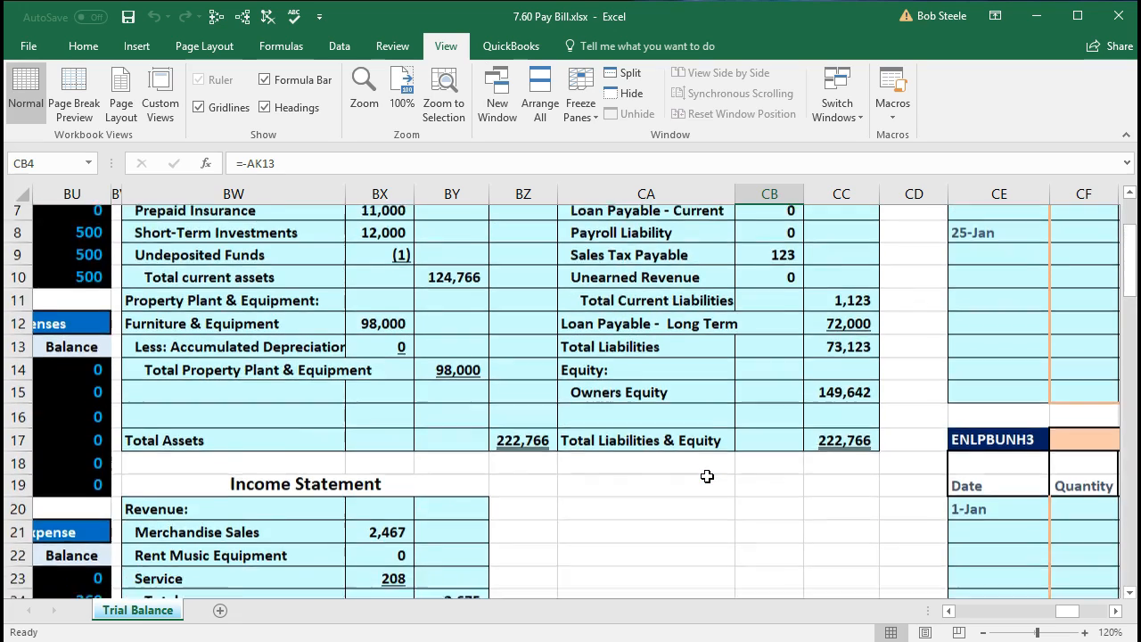
scroll(707, 476, "down", 1)
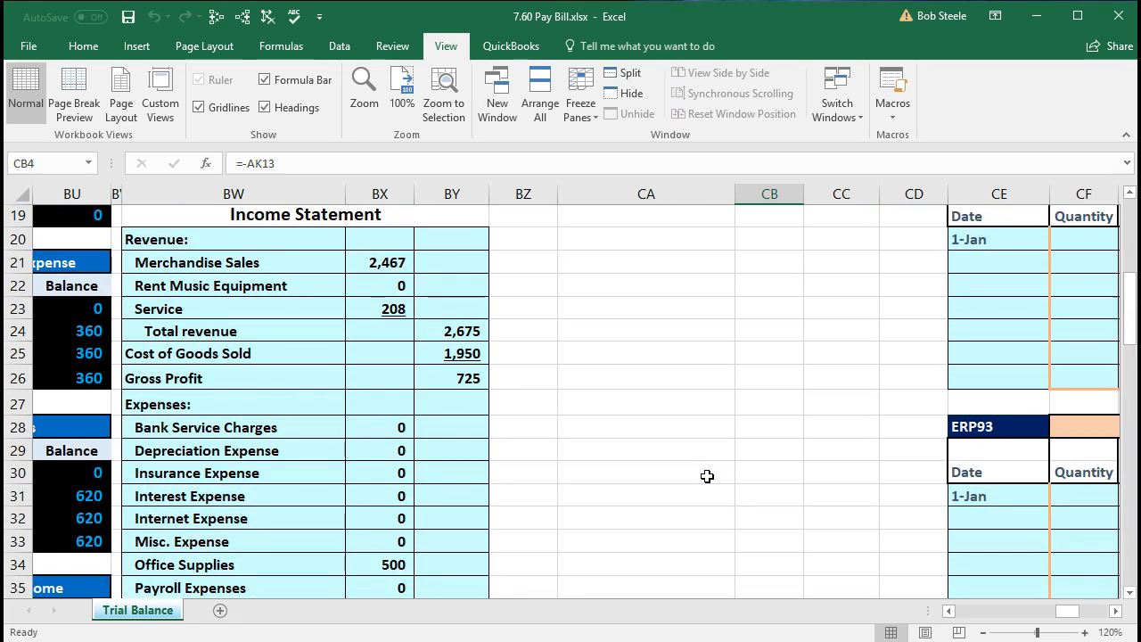
scroll(707, 476, "down", 1)
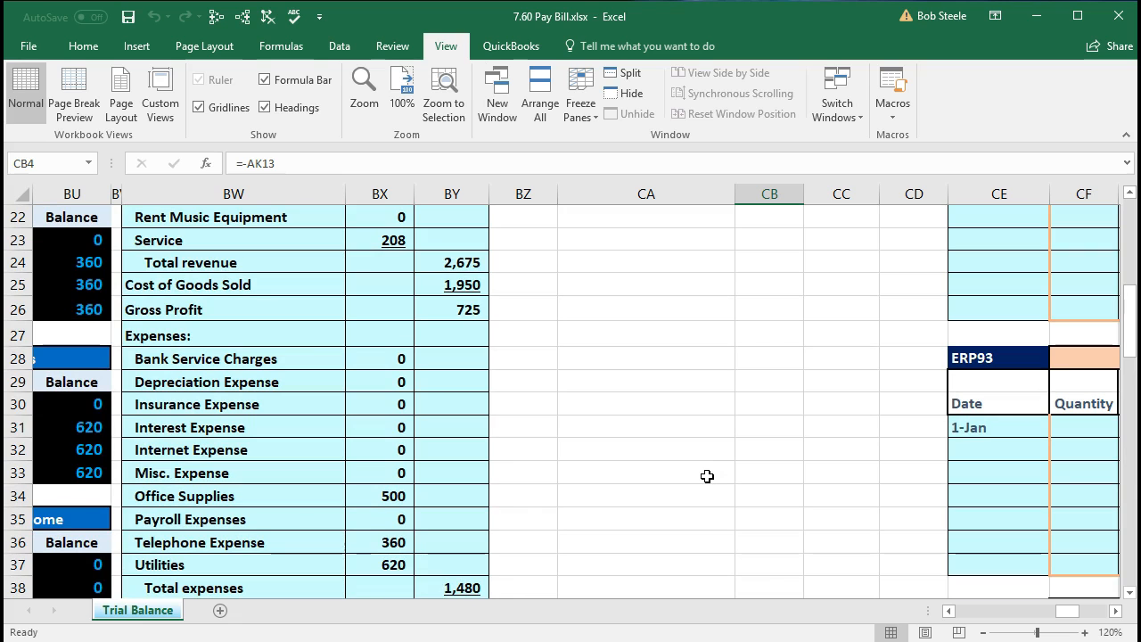
scroll(707, 476, "down", 1)
scroll(707, 476, "down", 1)
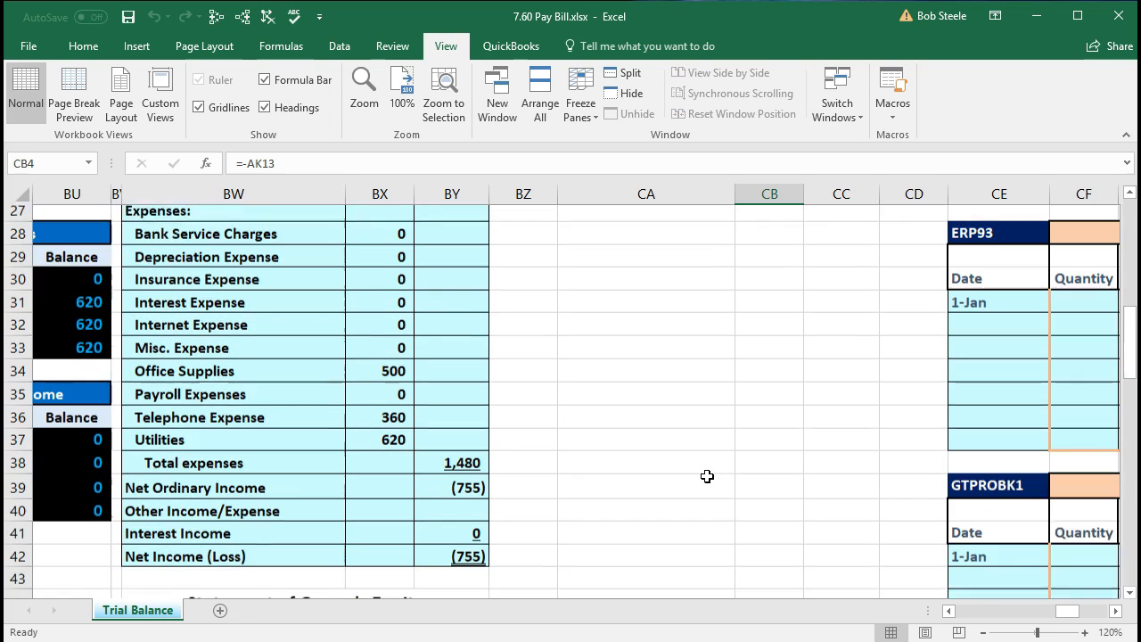
scroll(707, 476, "down", 1)
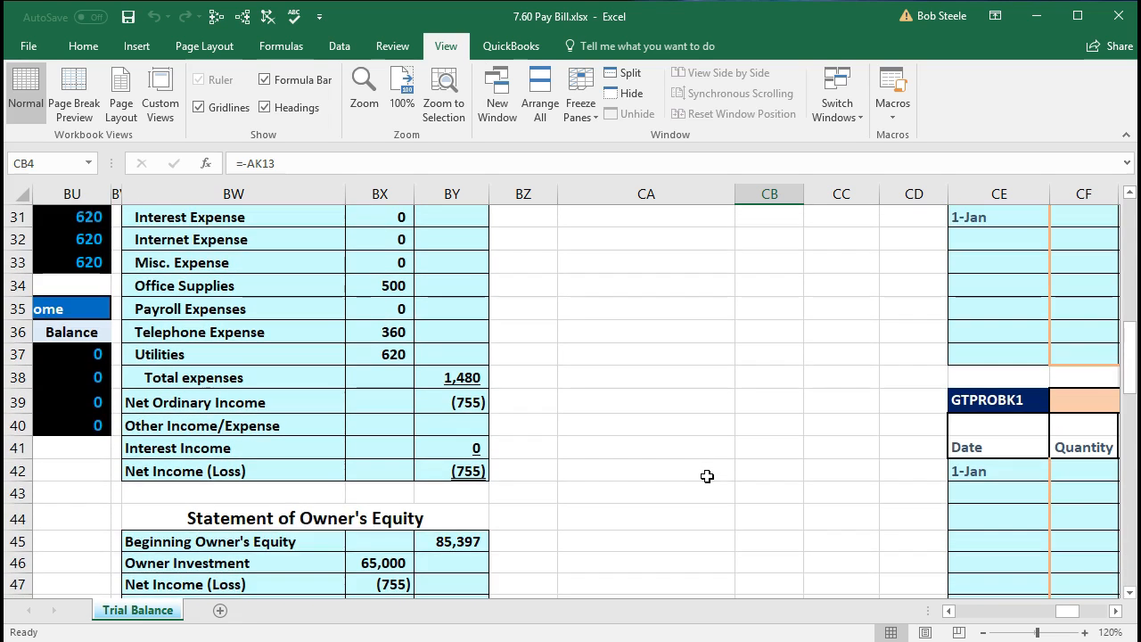
left_click(479, 473)
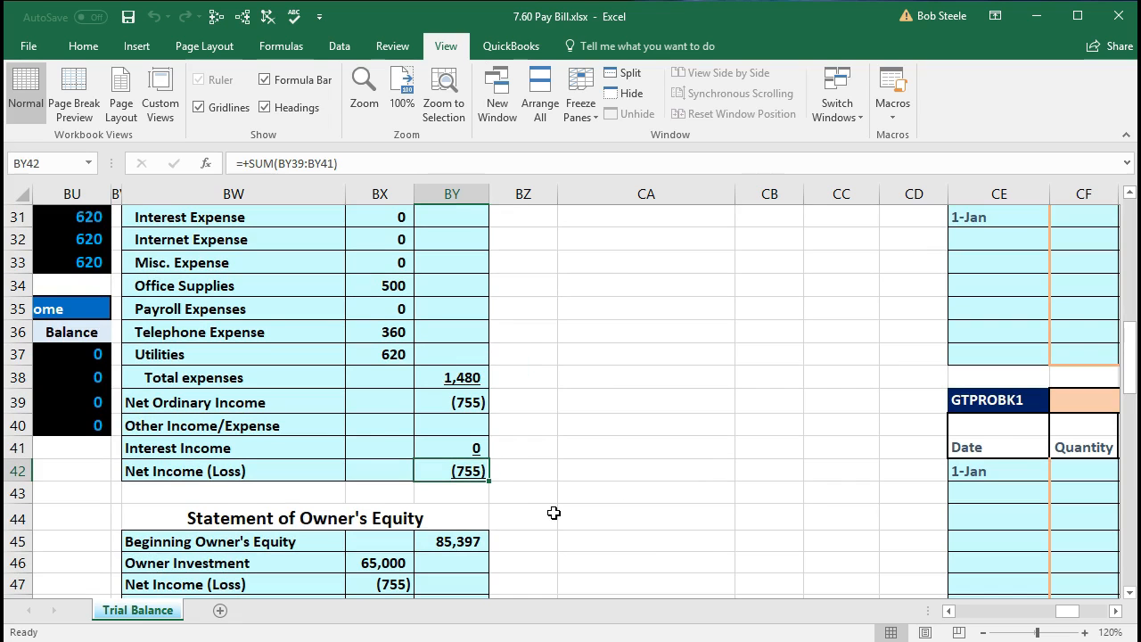
- Examine the Statement of Owner's Equity, checking net income in BX47 and ending owner's equity in BY50
scroll(554, 512, "down", 1)
scroll(553, 512, "down", 1)
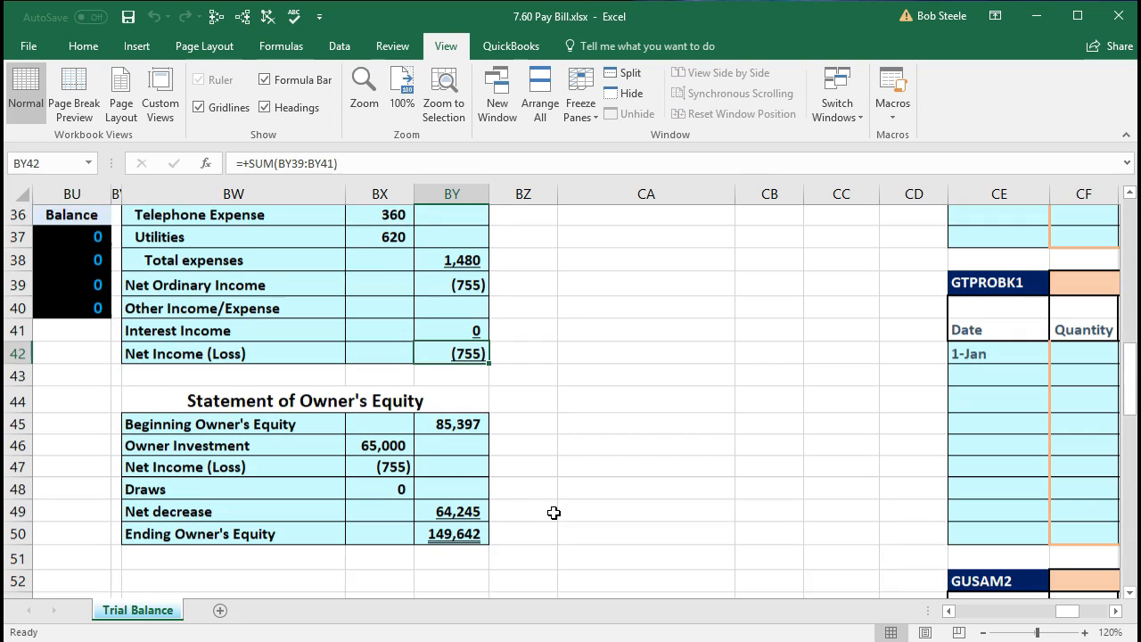
left_click(403, 446)
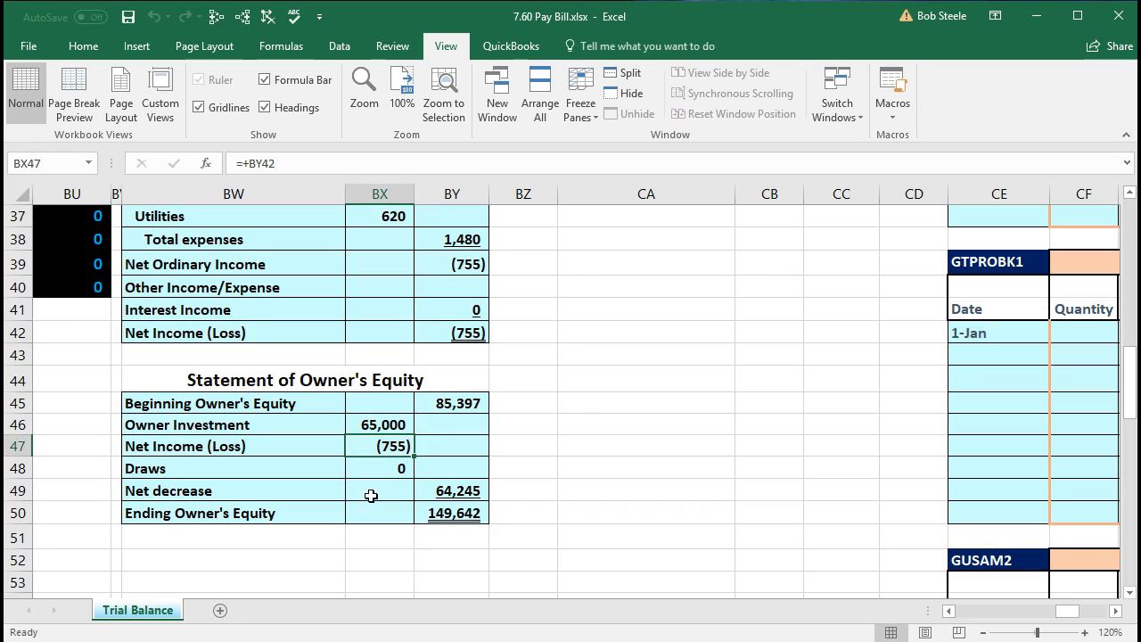
left_click(440, 515)
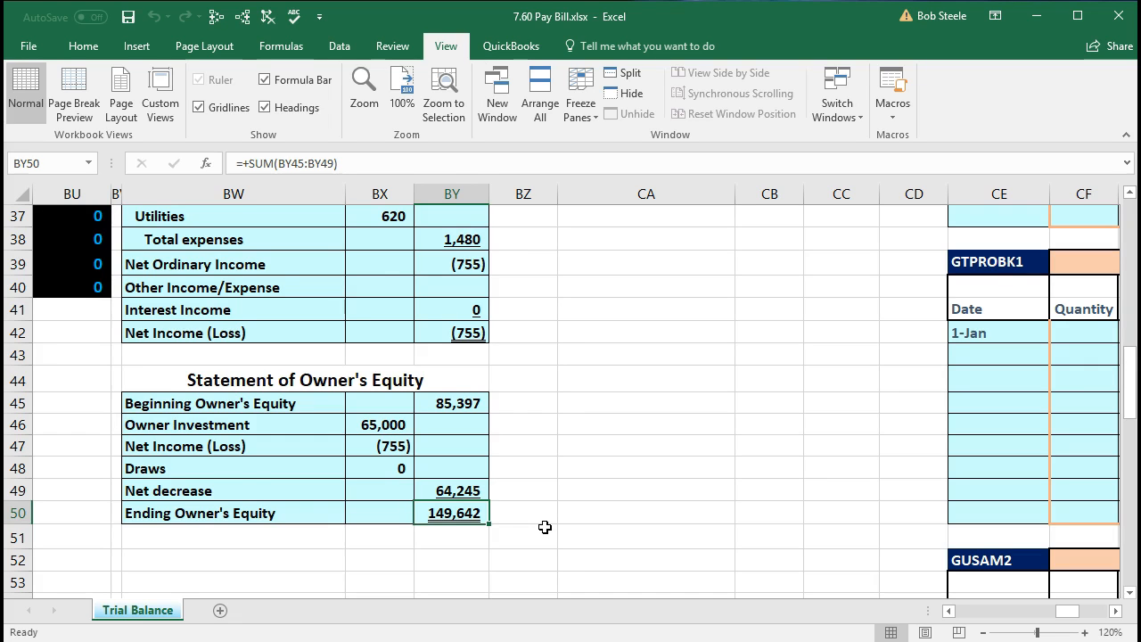
- Return to the balance sheet and compare Owners Equity in CC15 with the ending owner's equity
scroll(545, 527, "up", 10)
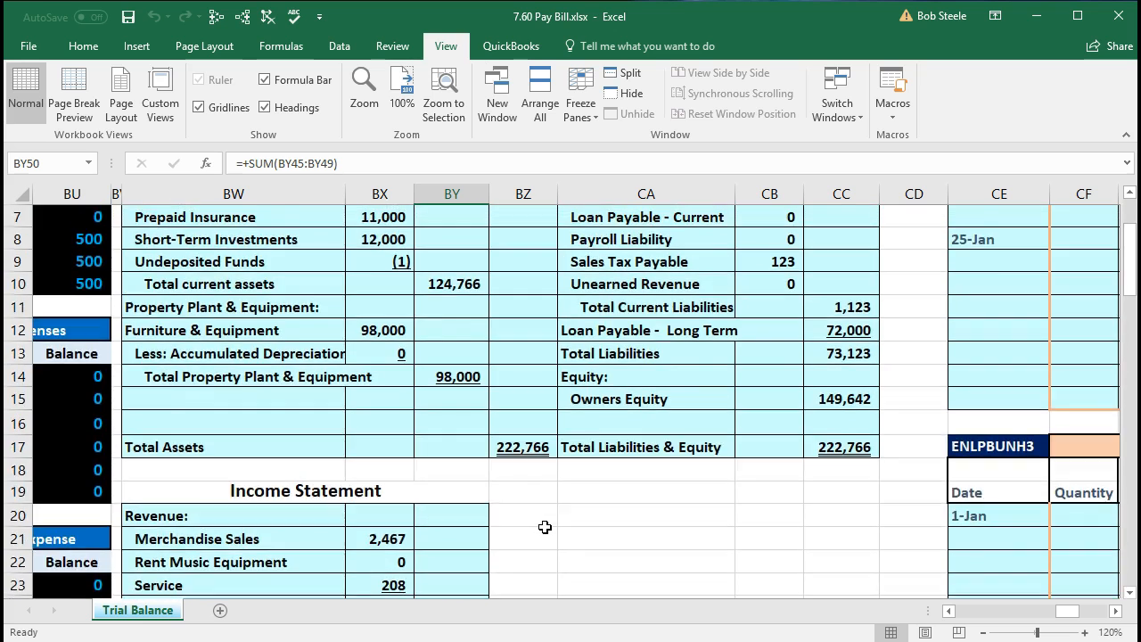
scroll(545, 527, "up", 2)
left_click(818, 573)
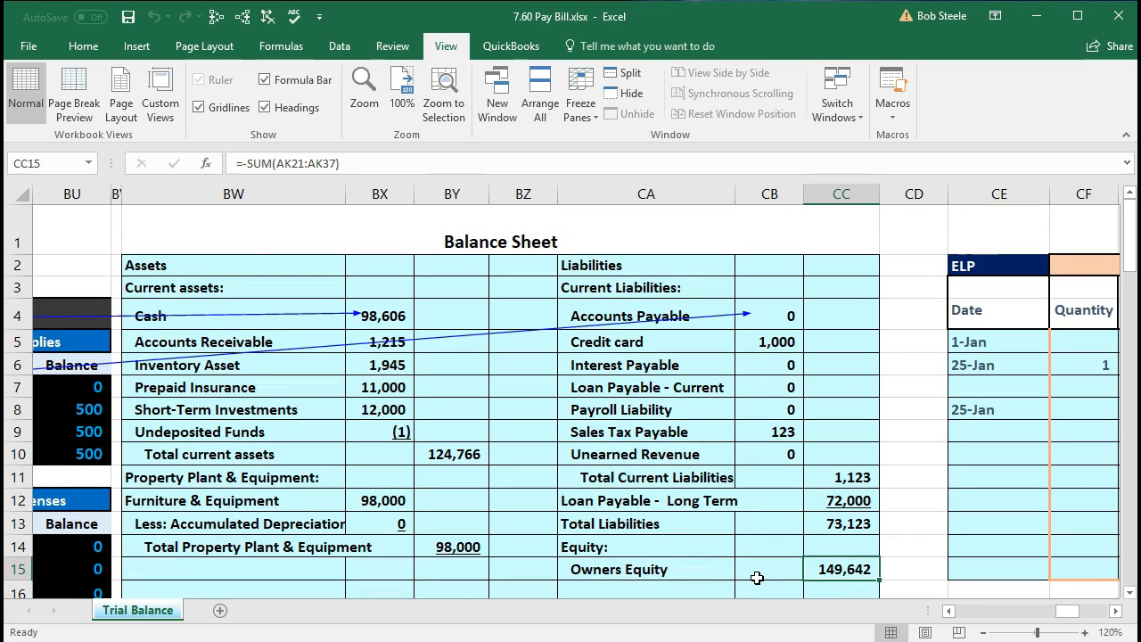